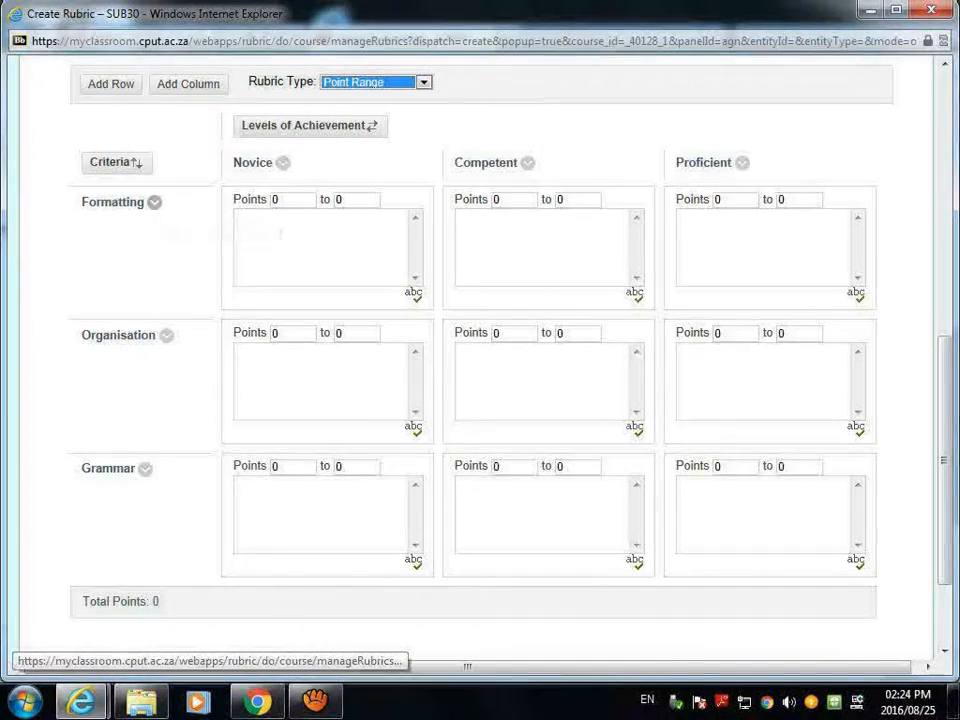
# Rename the Formatting criterion row to "Introduction" and save the new name.
pyautogui.click(154, 202)
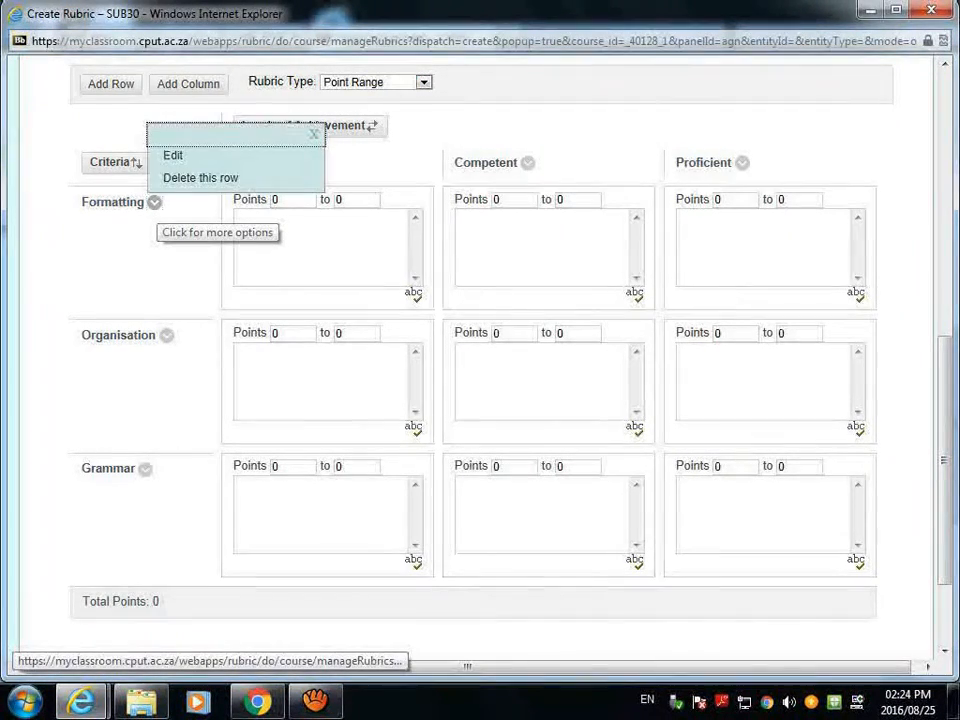
pyautogui.click(173, 155)
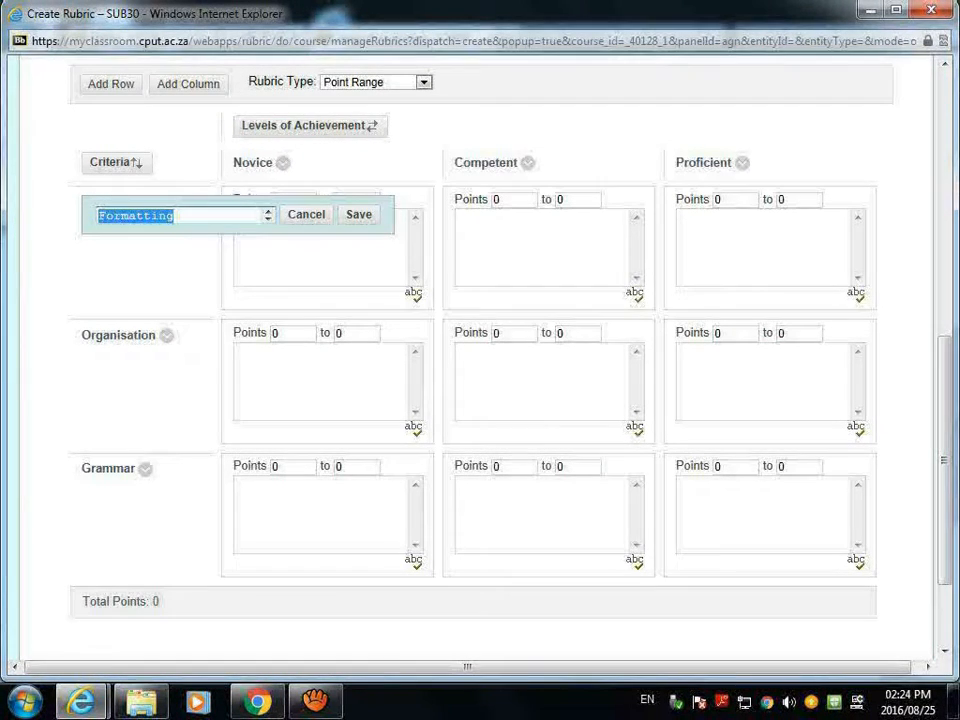
pyautogui.press('BackSpace')
pyautogui.write('Introduction')
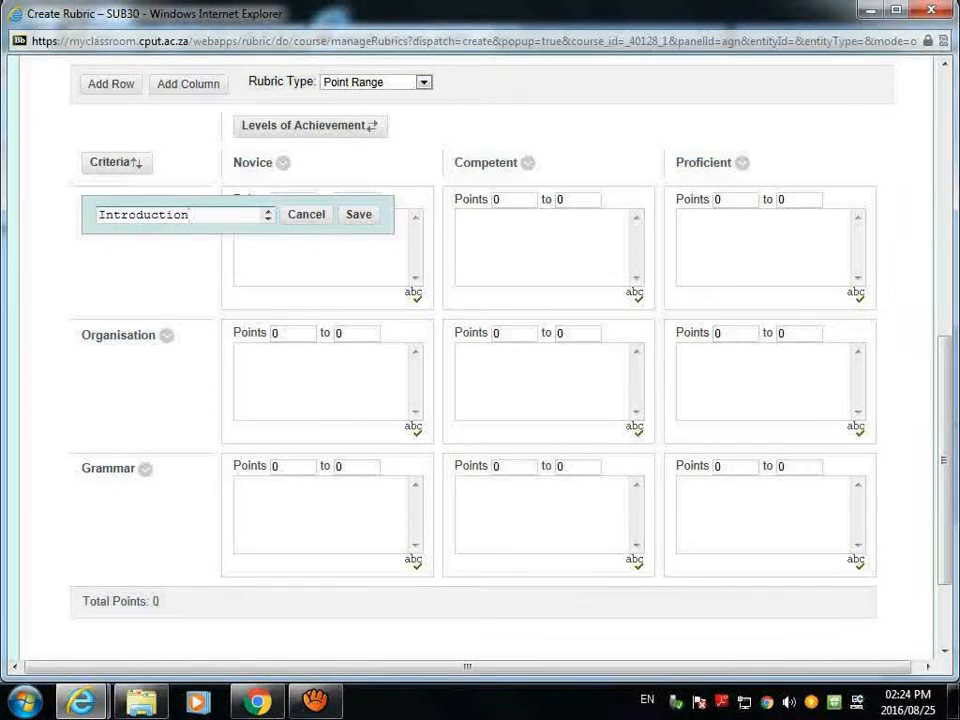
pyautogui.click(358, 214)
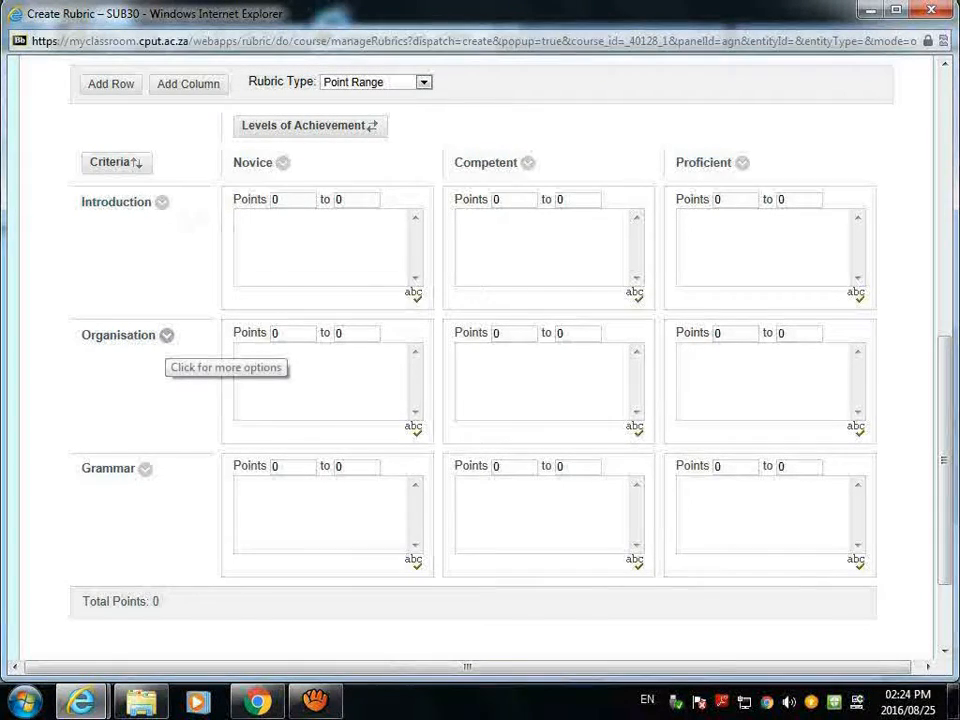
# Rename the Organisation criterion row to "Body" and save the new name.
pyautogui.click(166, 335)
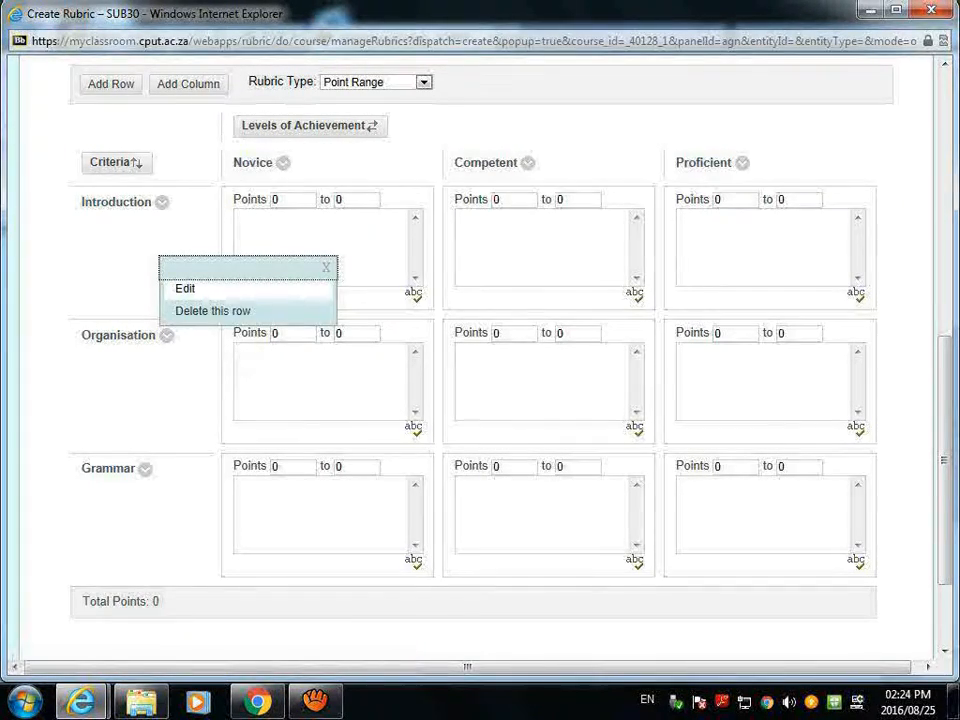
pyautogui.click(182, 288)
pyautogui.press('BackSpace')
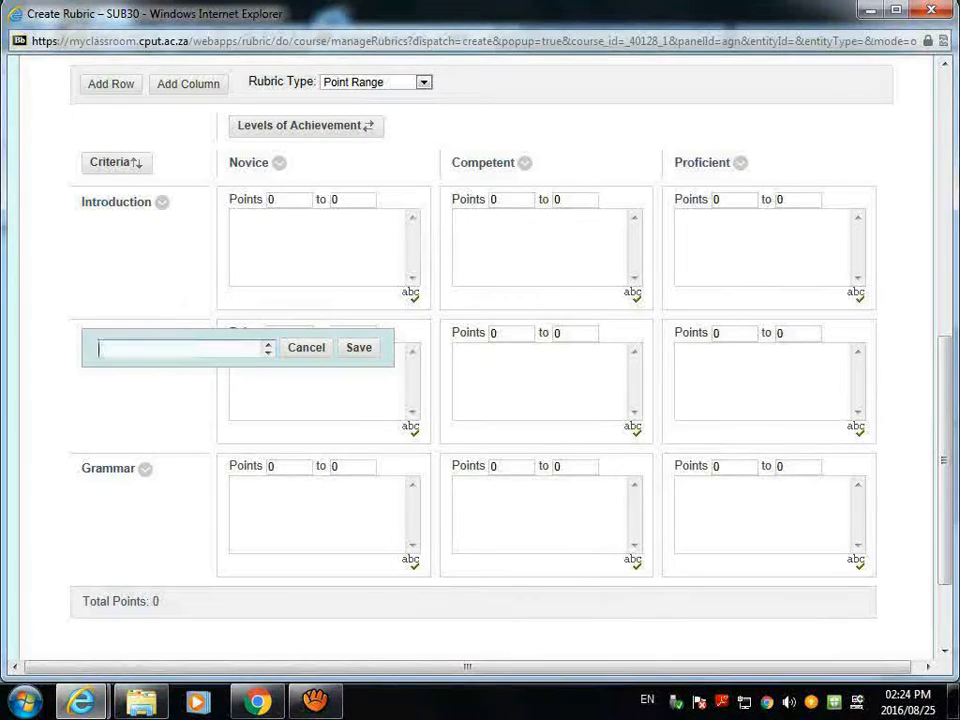
pyautogui.write('Eod')
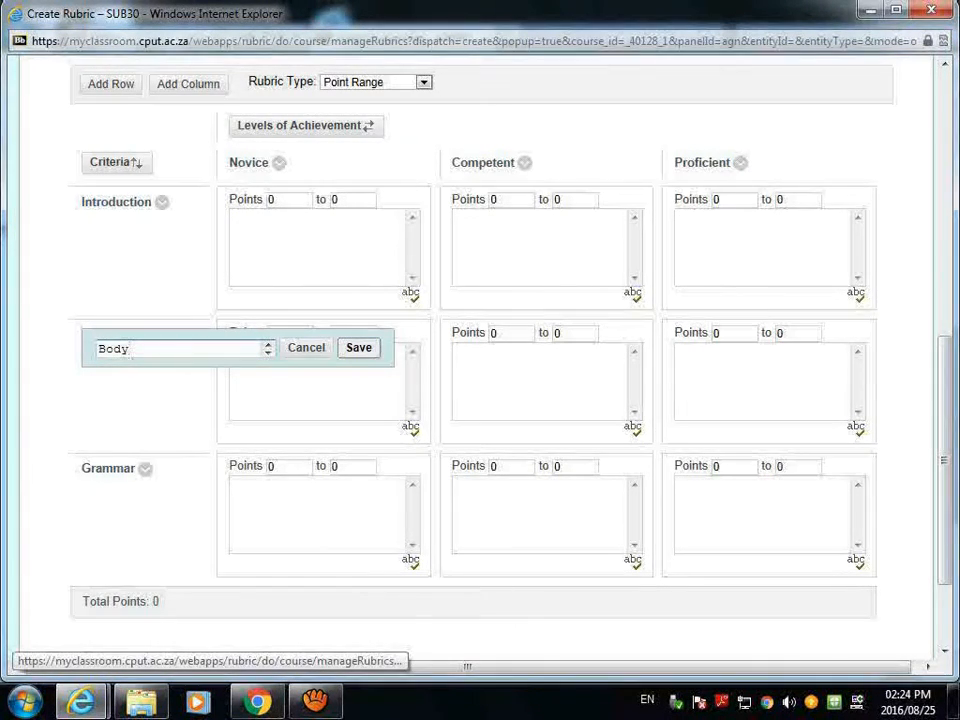
pyautogui.click(358, 347)
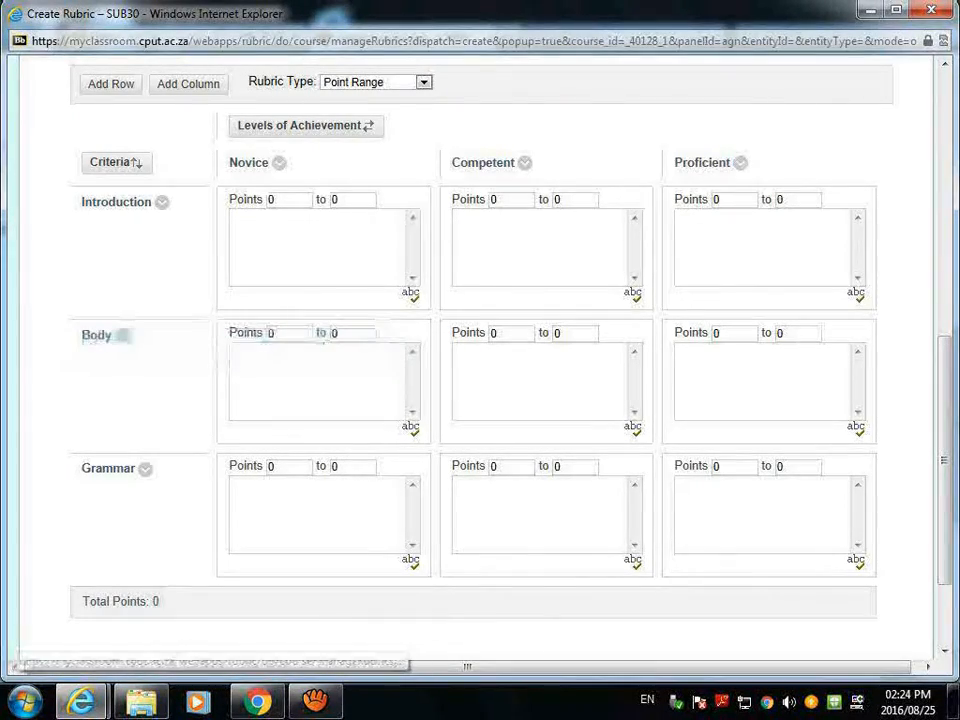
# Rename the Grammar criterion row to "Conclusion" and save the new name.
pyautogui.scroll(-2, 358, 347)
pyautogui.click(145, 377)
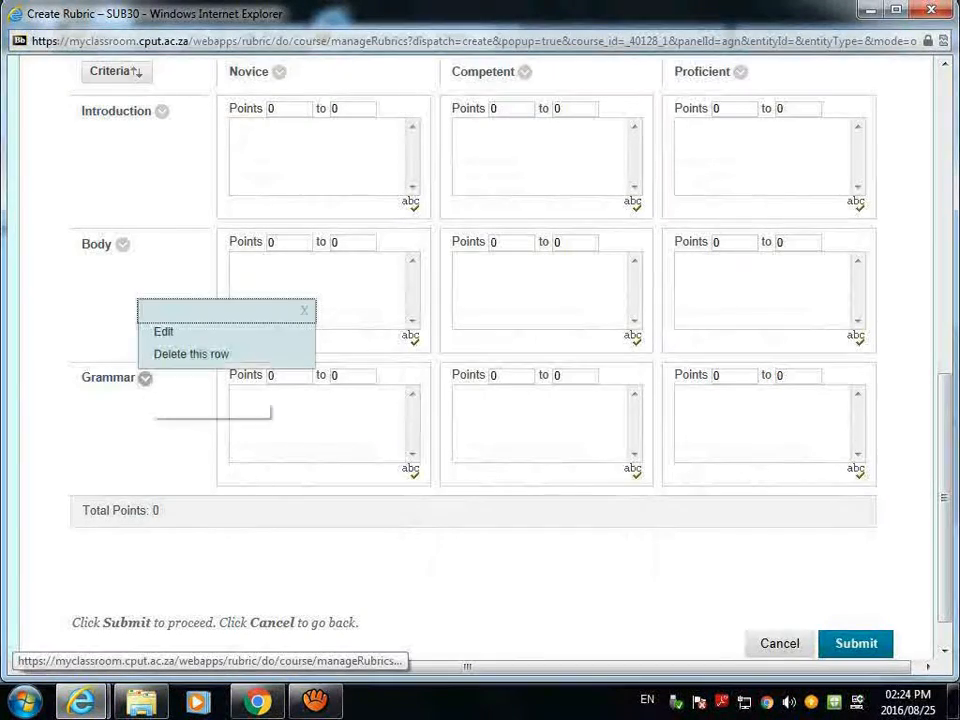
pyautogui.click(168, 331)
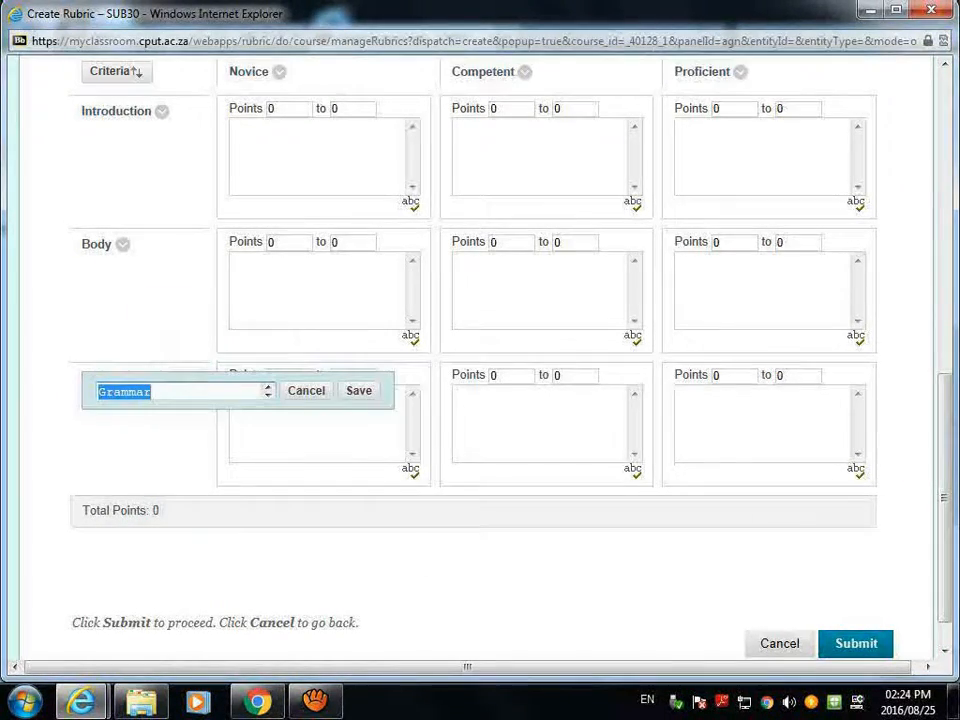
pyautogui.press('BackSpace')
pyautogui.write('Conclusion')
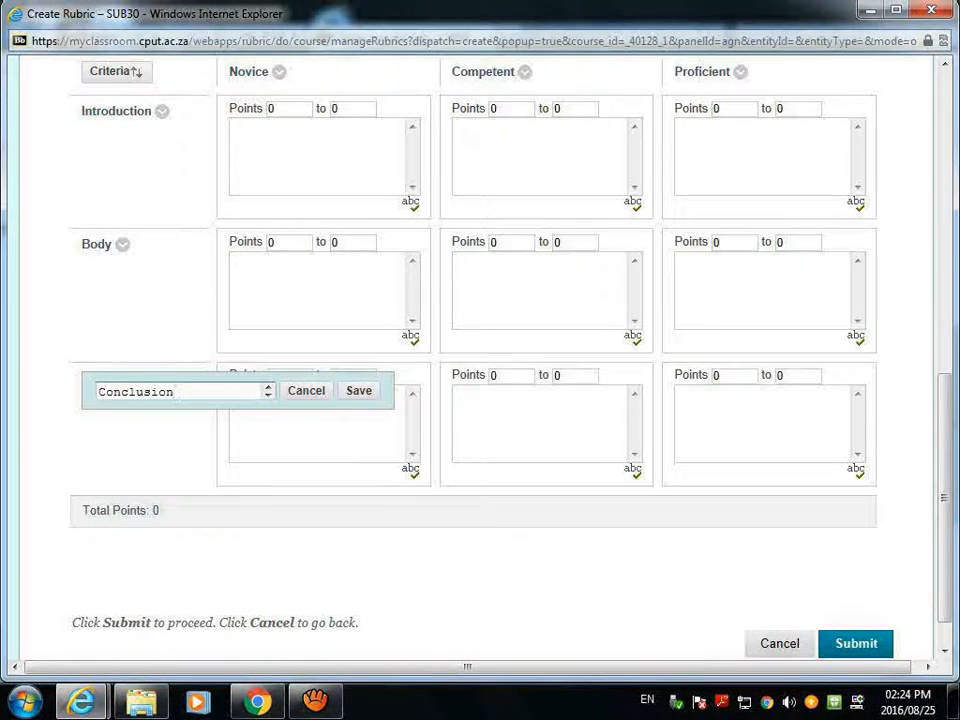
pyautogui.press('Return')
# Set the upper limit of the Novice point range for the Introduction criterion to 2.
pyautogui.scroll(2, 470, 330)
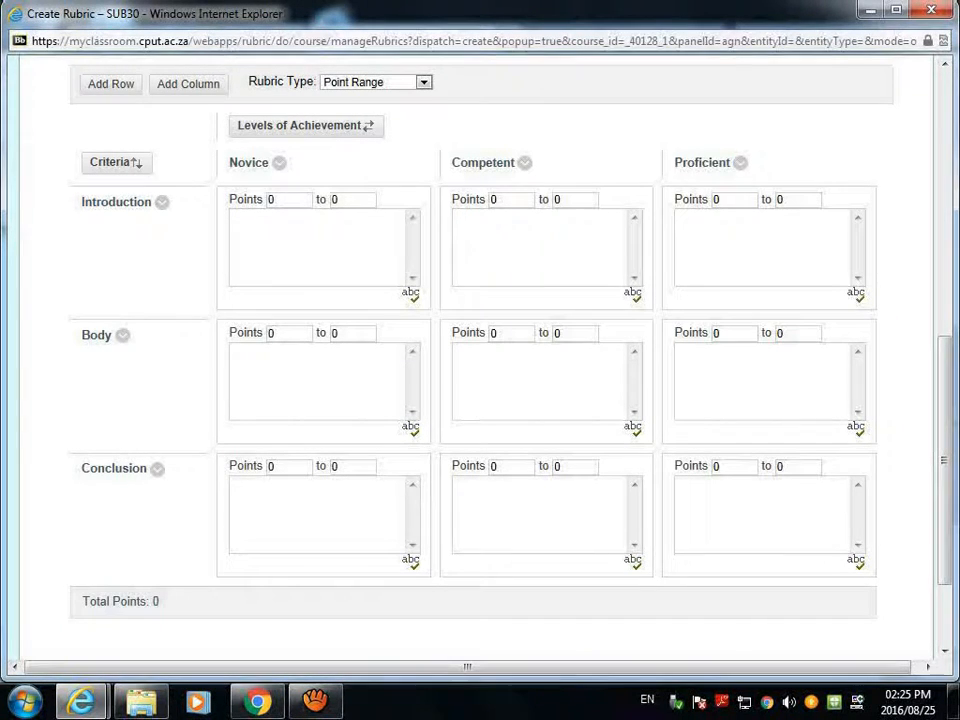
pyautogui.click(276, 200)
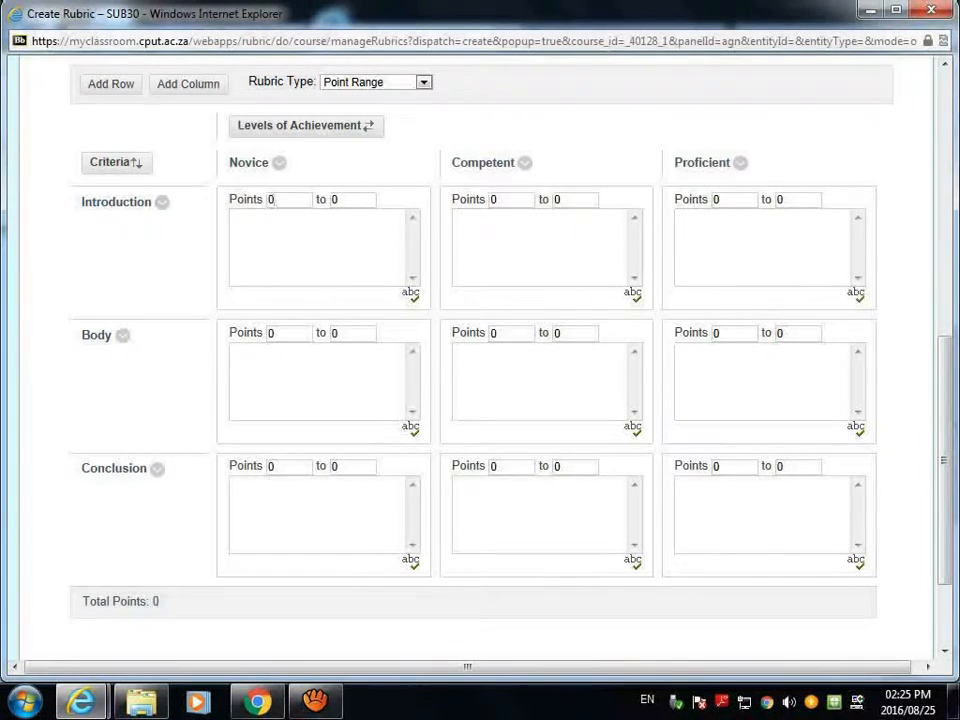
pyautogui.click(339, 200)
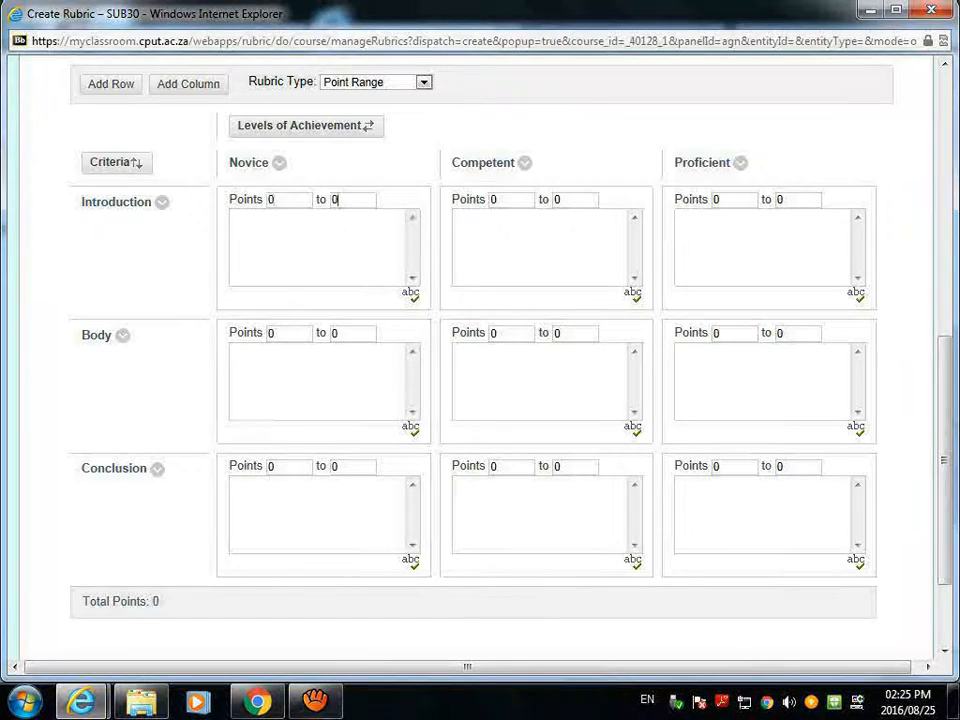
pyautogui.press('BackSpace')
pyautogui.write('2')
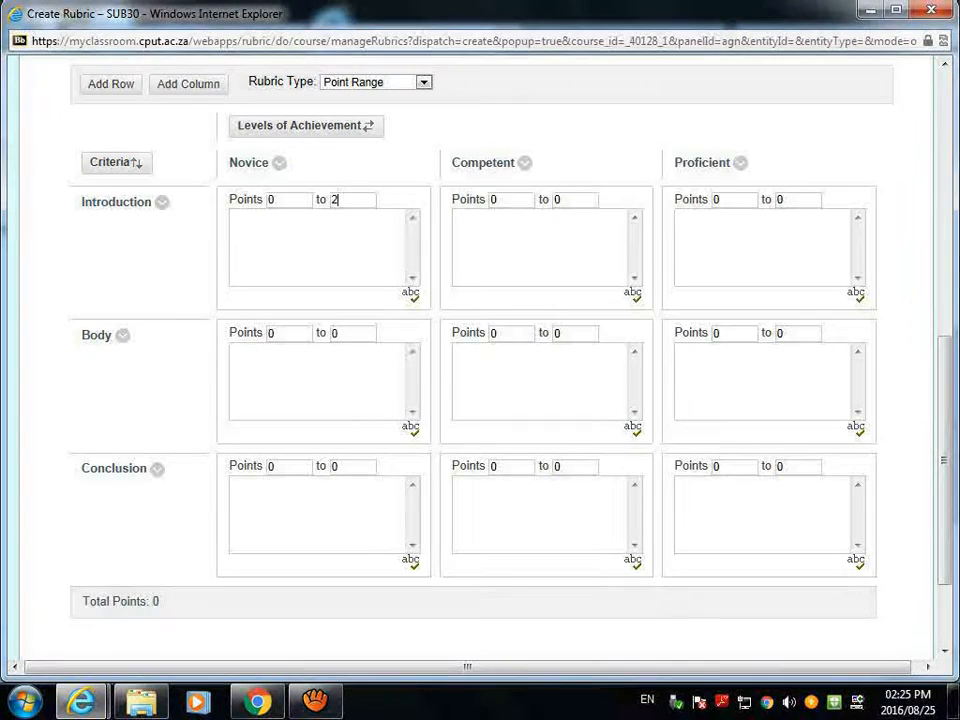
# Set the Competent point range for the Introduction criterion to 2 to 3.
pyautogui.click(502, 200)
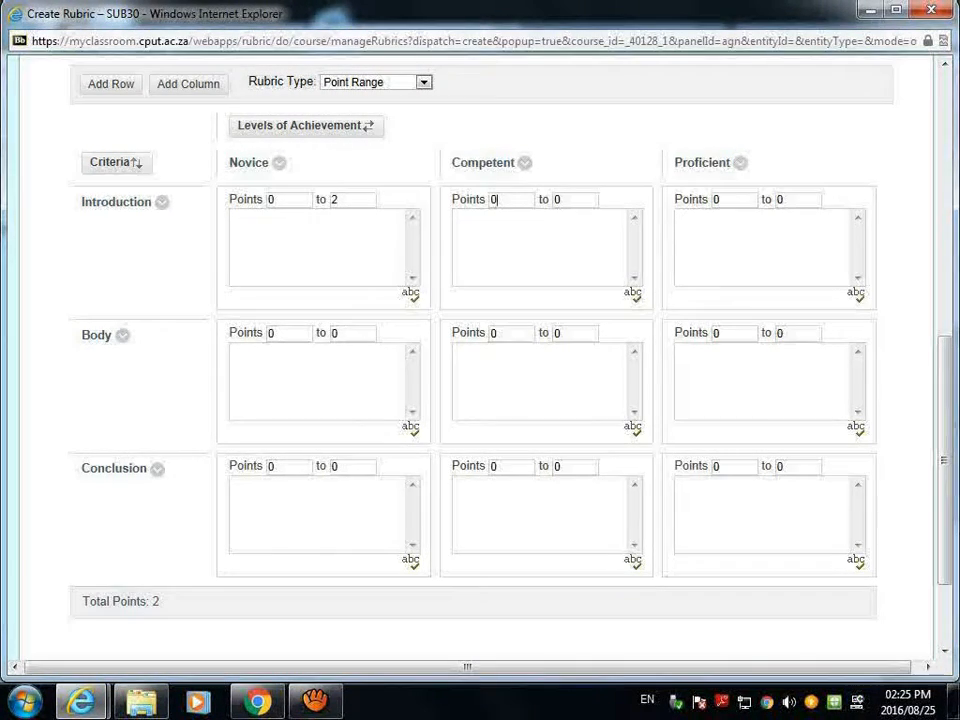
pyautogui.press('BackSpace')
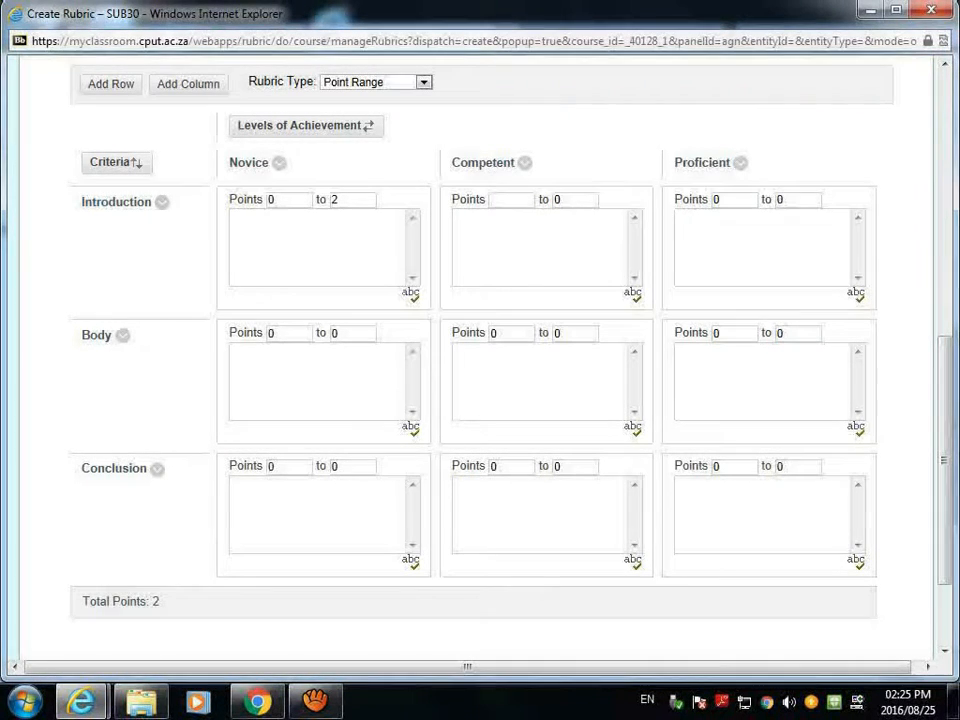
pyautogui.write('2')
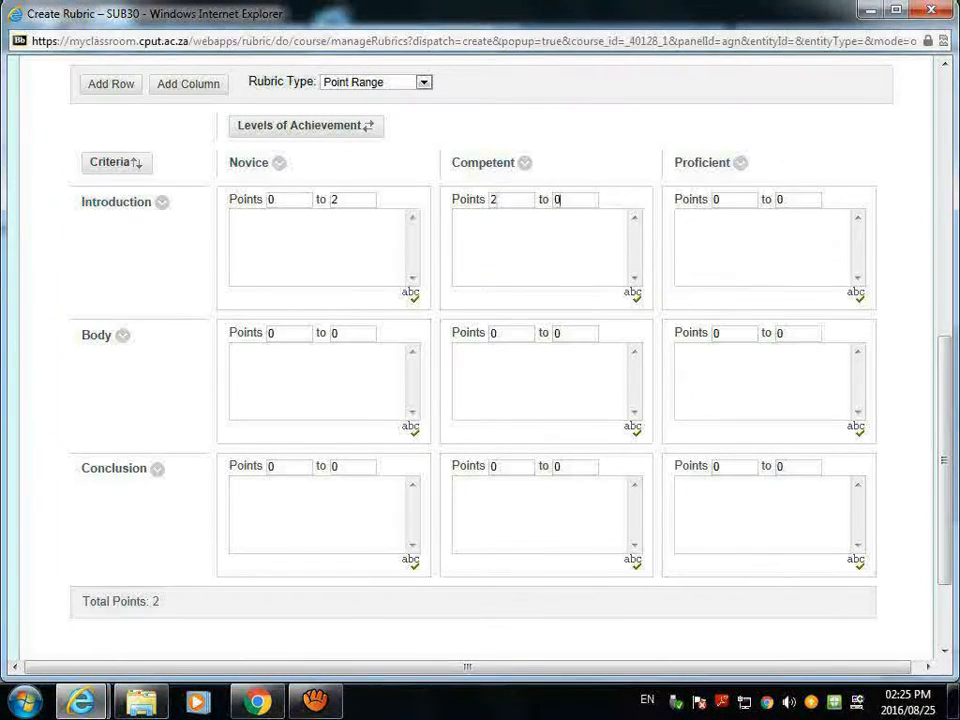
pyautogui.press('BackSpace')
pyautogui.write('3')
# Set the Proficient point range for the Introduction criterion to 4 to 5.
pyautogui.click(720, 200)
pyautogui.press('BackSpace')
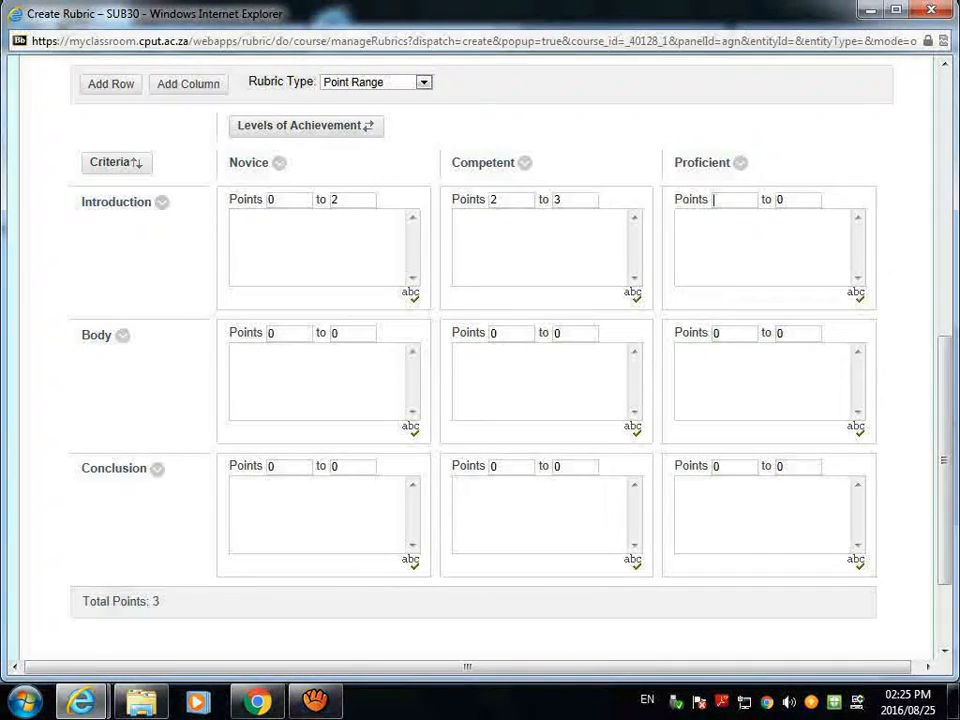
pyautogui.click(785, 200)
pyautogui.press('BackSpace')
pyautogui.write('5')
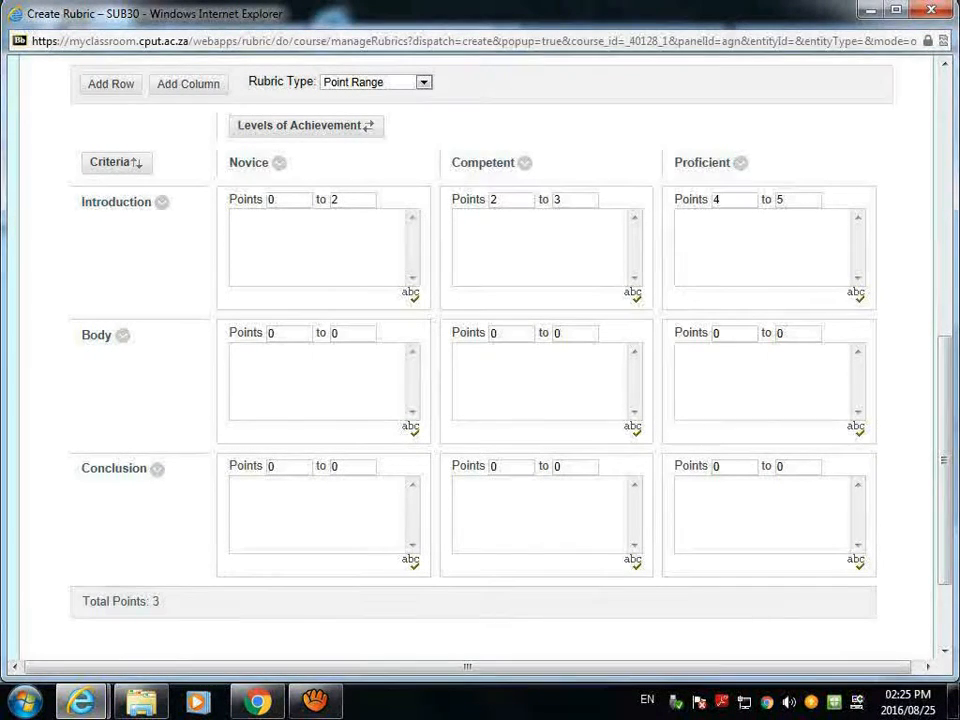
# Set the upper limit of the Novice point range for the Body criterion to 3.
pyautogui.click(342, 333)
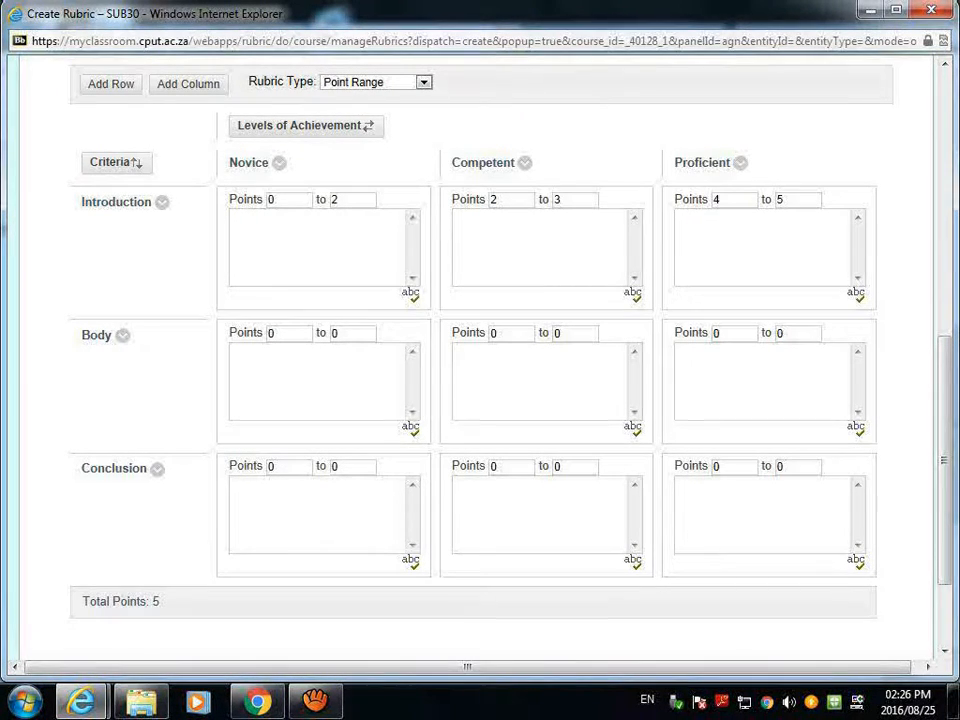
pyautogui.click(345, 333)
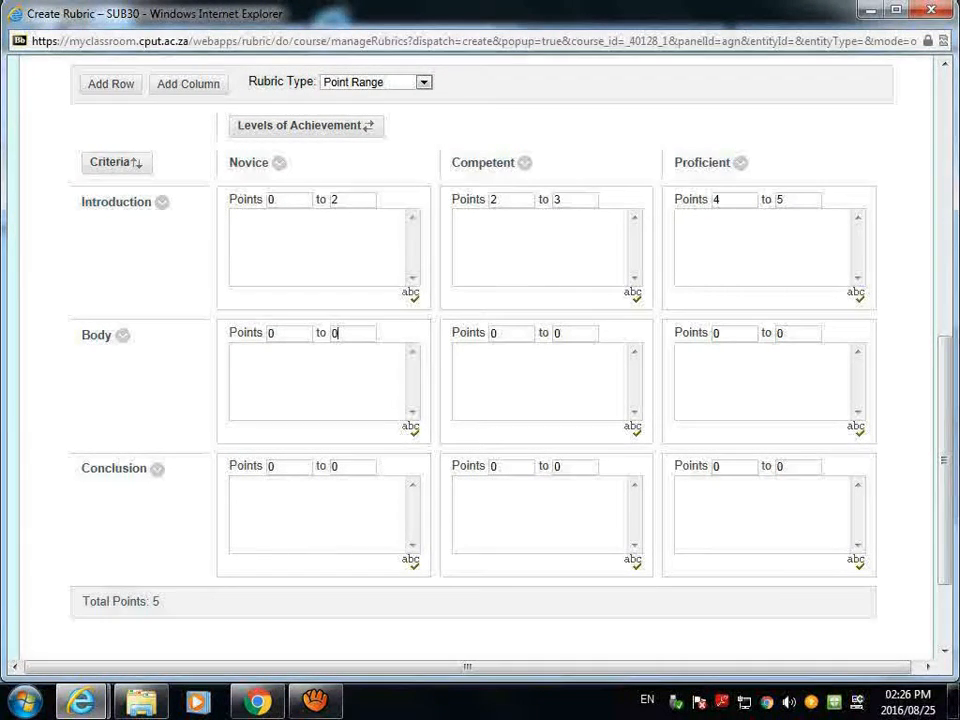
pyautogui.press('BackSpace')
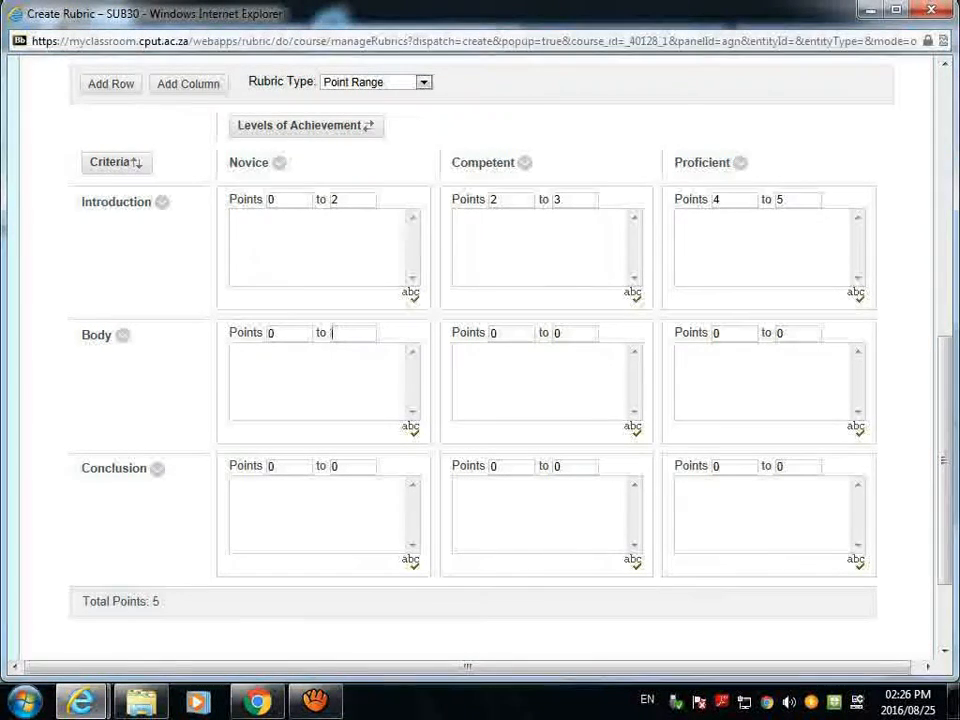
pyautogui.write('3')
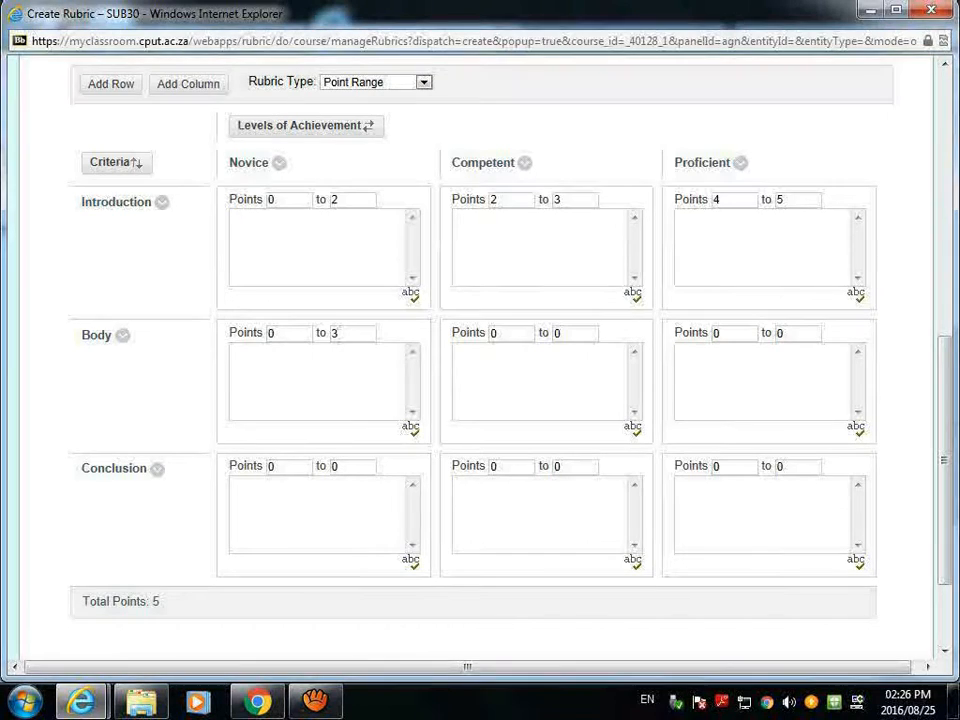
# Set the Competent point range for the Body criterion to 4 to 6.
pyautogui.click(502, 333)
pyautogui.press('BackSpace')
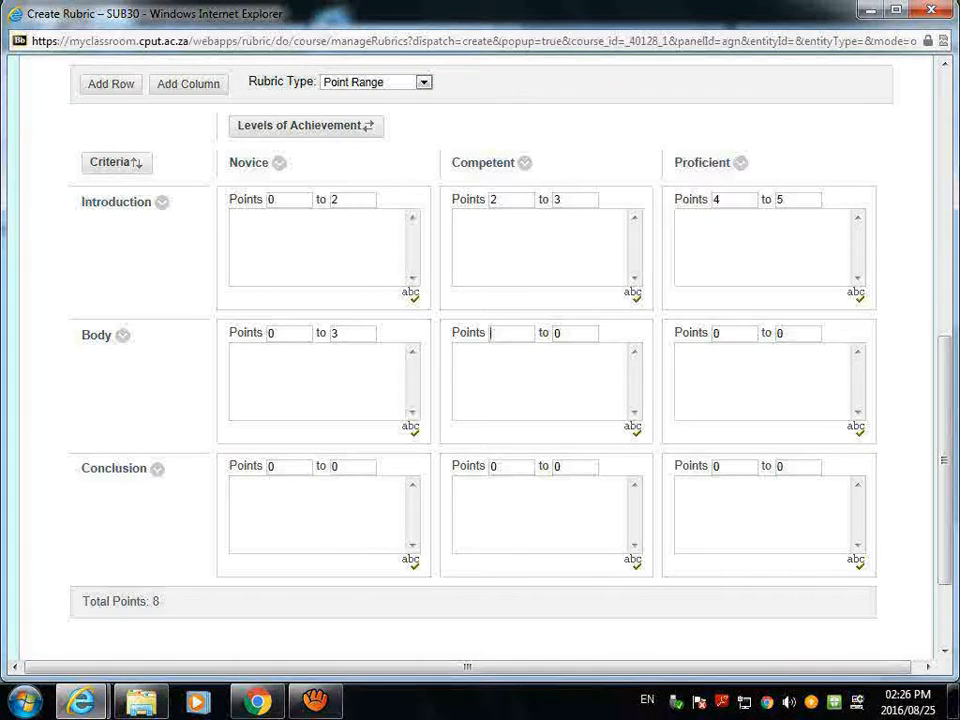
pyautogui.write('4')
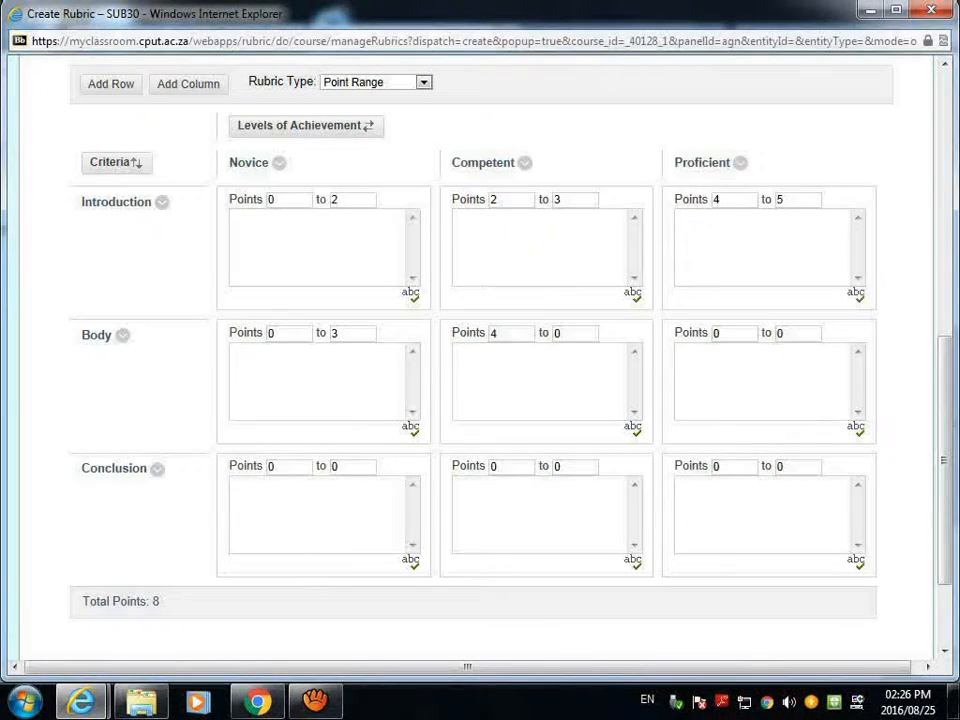
pyautogui.press('BackSpace')
pyautogui.write('8')
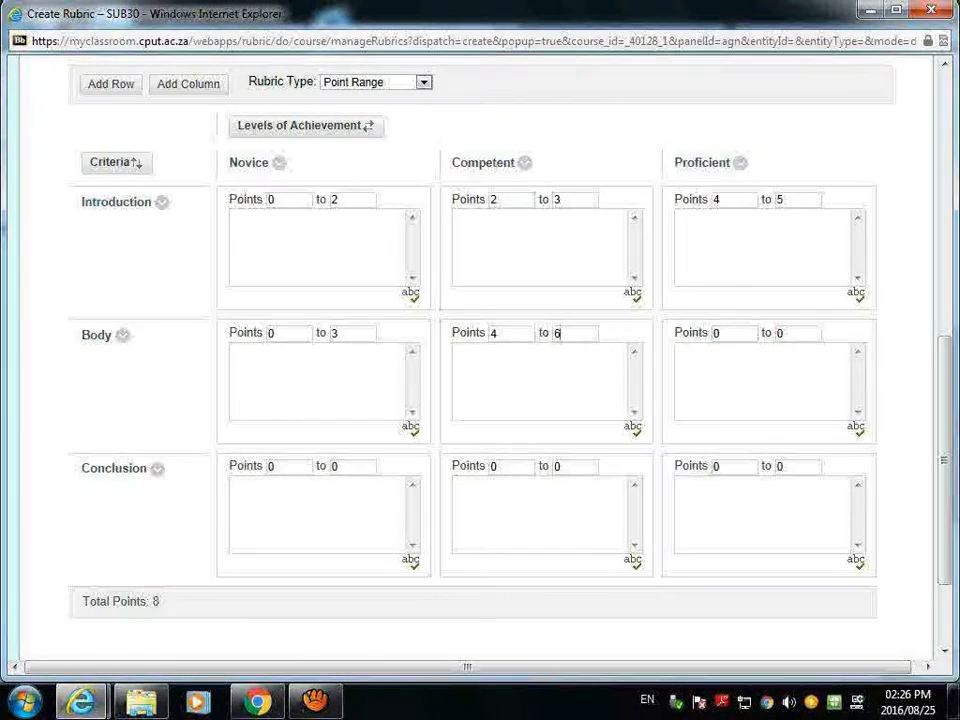
# Set the Proficient point range for the Body criterion to 7 to 8.
pyautogui.click(724, 333)
pyautogui.press('BackSpace')
pyautogui.write('7')
pyautogui.click(787, 333)
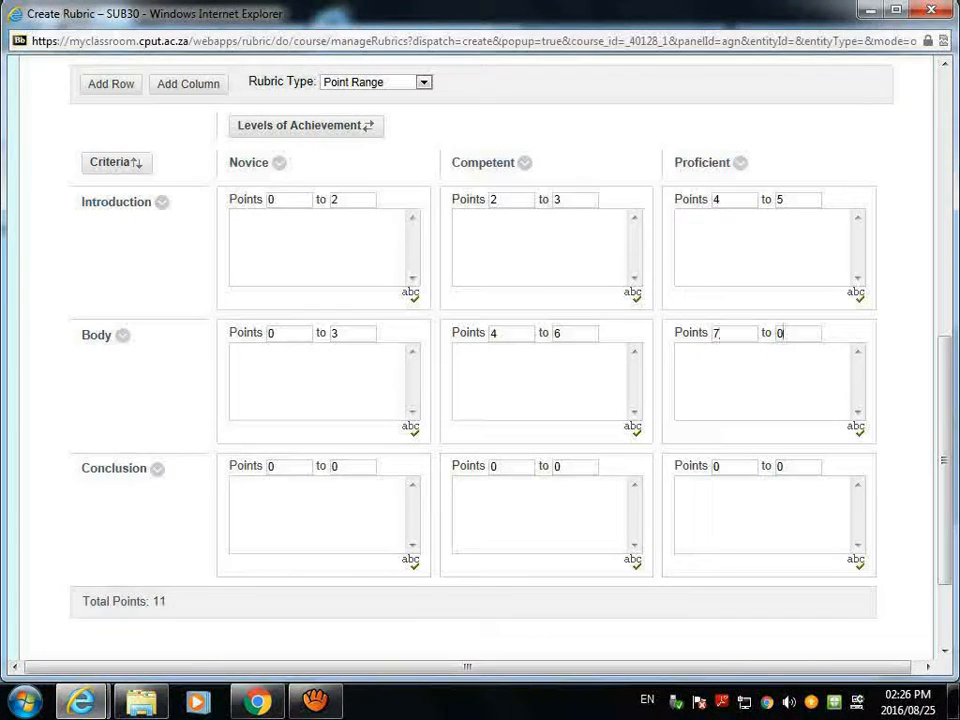
pyautogui.press('BackSpace')
pyautogui.write('8')
# Set the upper limit of the Novice point range for the Conclusion criterion to 2.
pyautogui.click(343, 467)
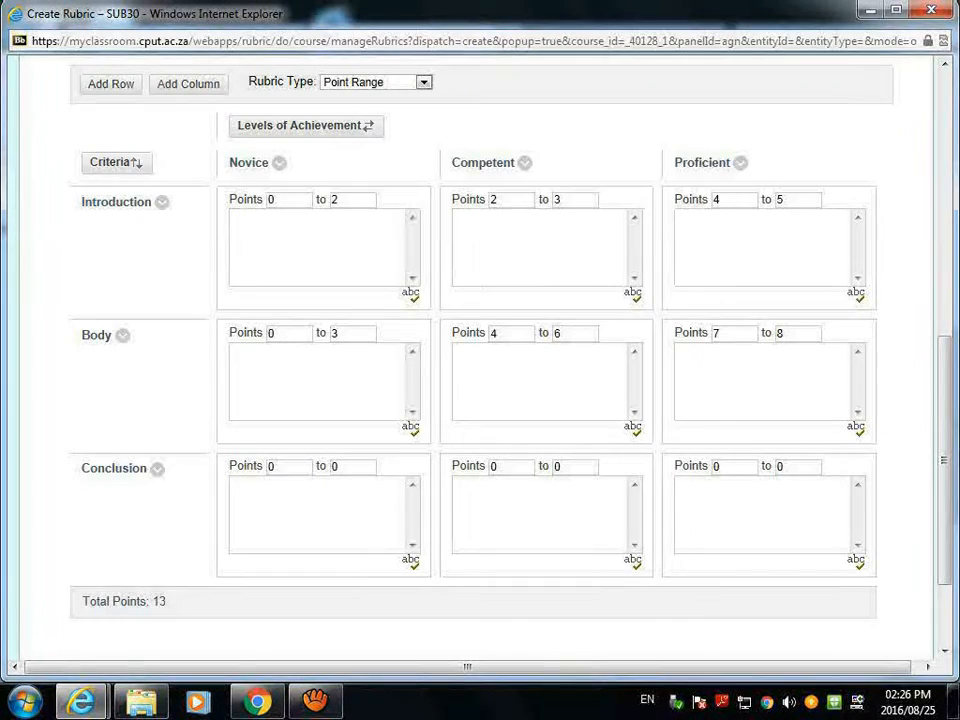
pyautogui.click(335, 466)
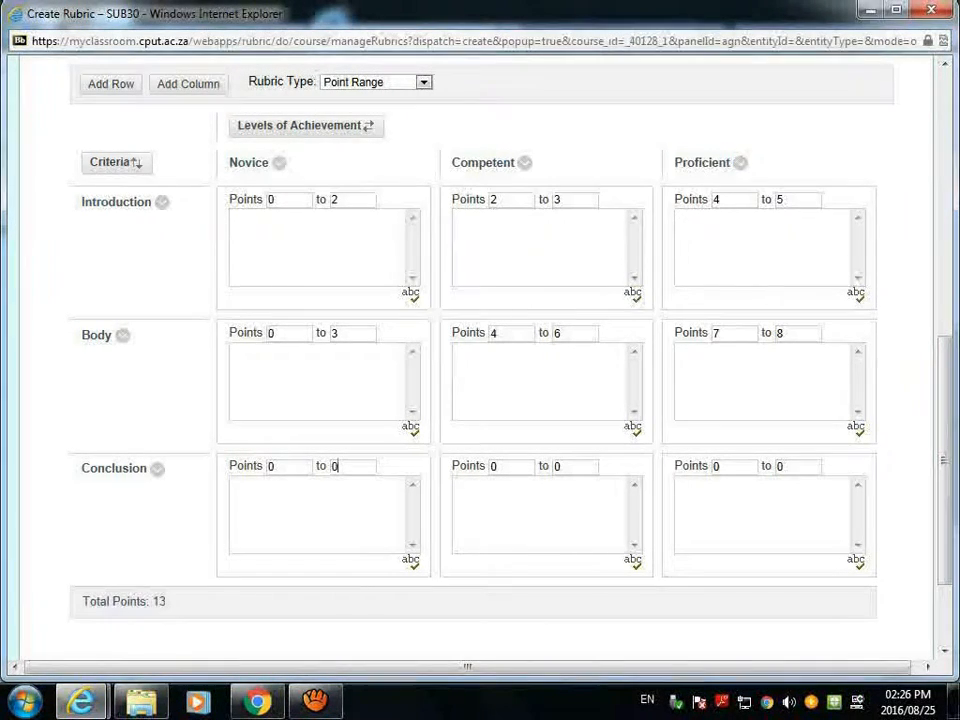
pyautogui.press('BackSpace')
pyautogui.write('2')
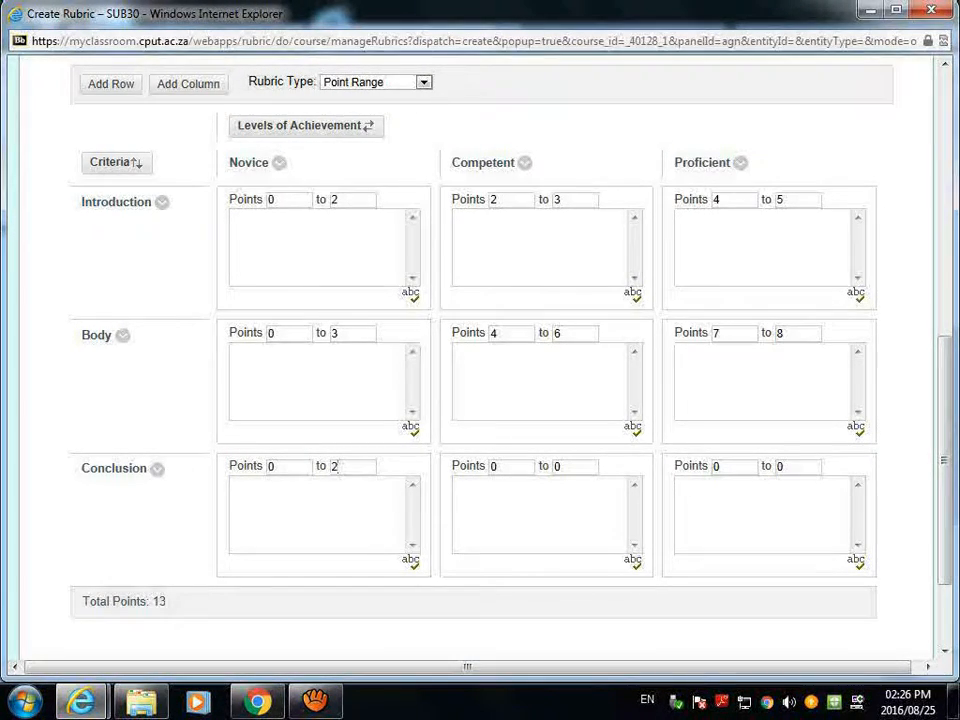
# Set the Competent point range for the Conclusion criterion to 3 to 4.
pyautogui.click(492, 466)
pyautogui.press('BackSpace')
pyautogui.write('3')
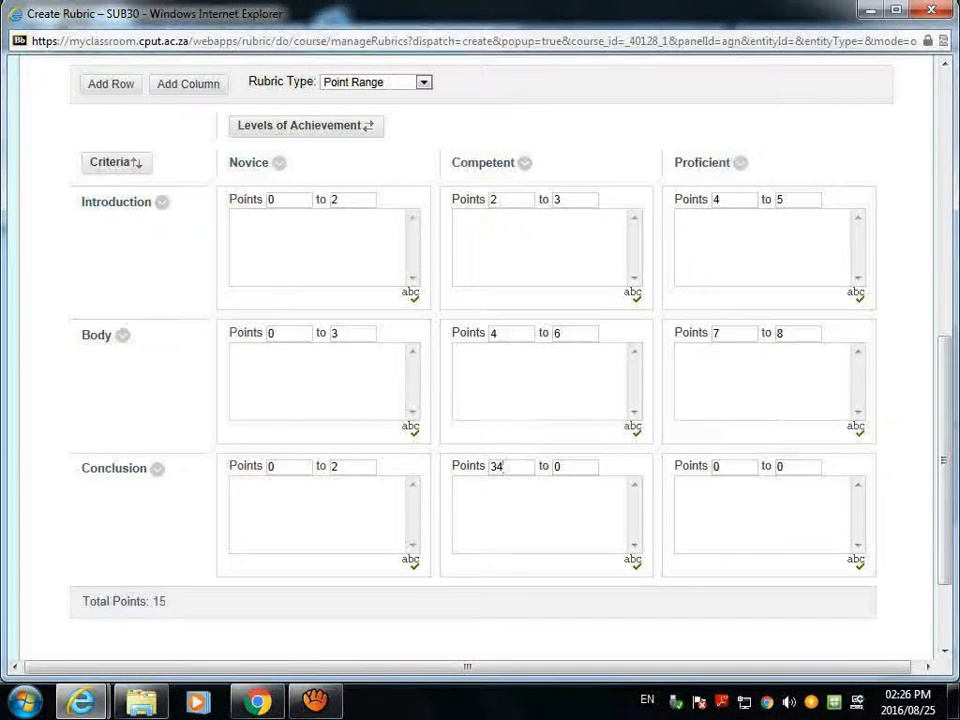
pyautogui.click(557, 466)
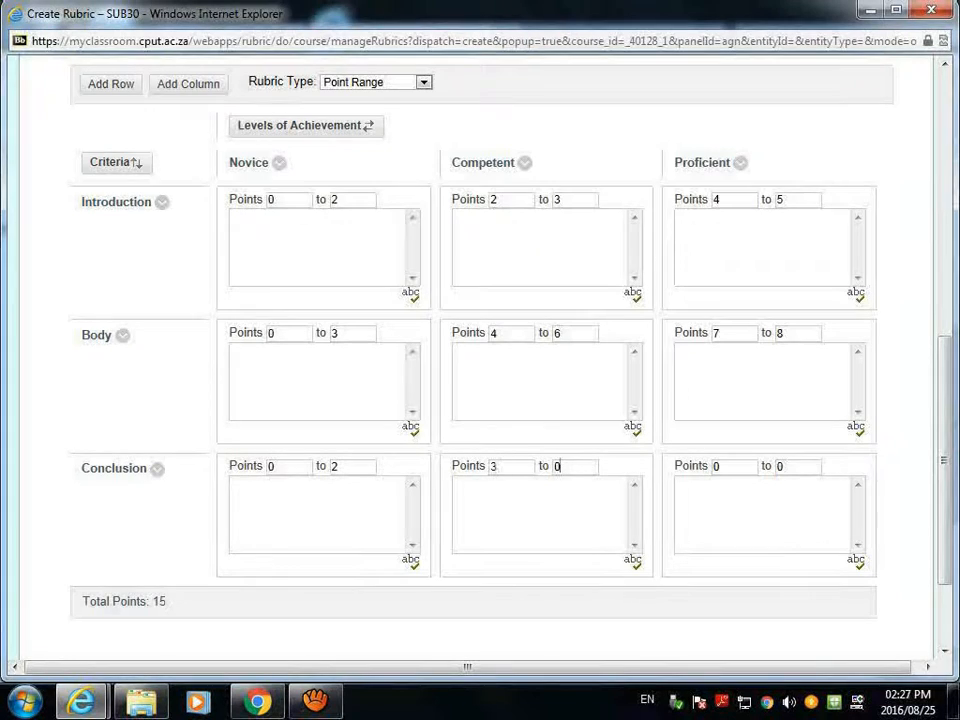
pyautogui.press('BackSpace')
pyautogui.write('4')
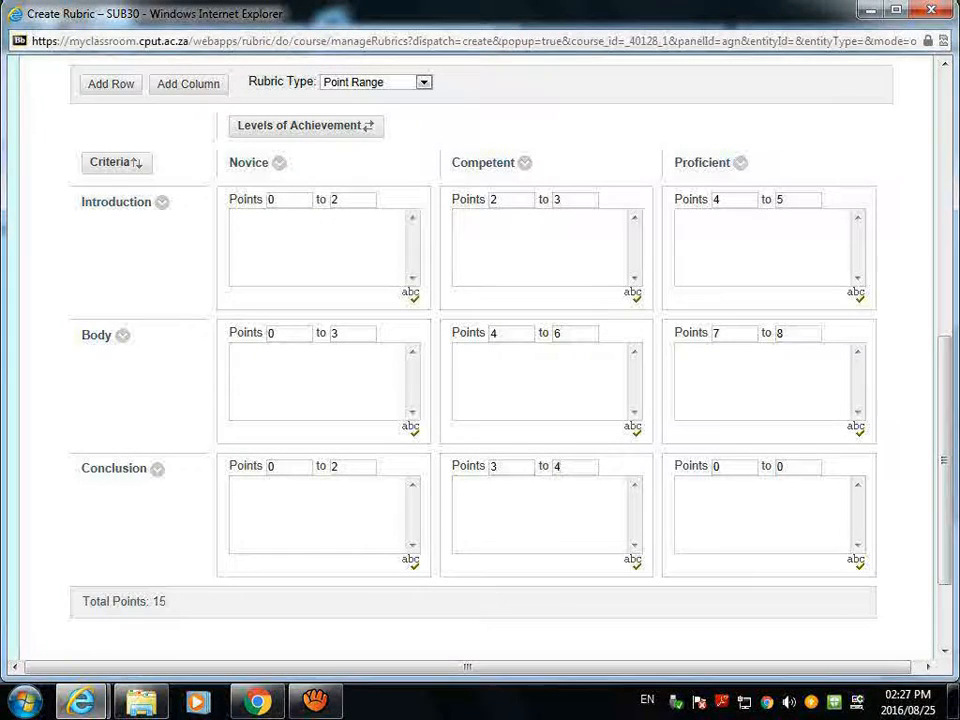
# Set the Proficient point range for the Conclusion criterion to 5 to 7.
pyautogui.click(719, 466)
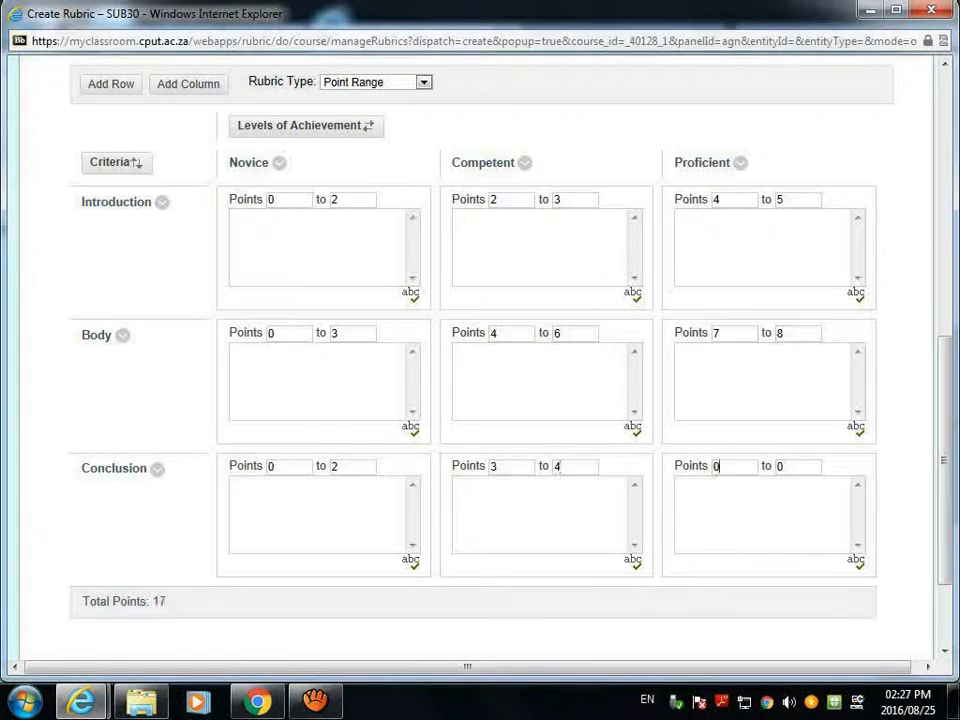
pyautogui.press('BackSpace')
pyautogui.write('5')
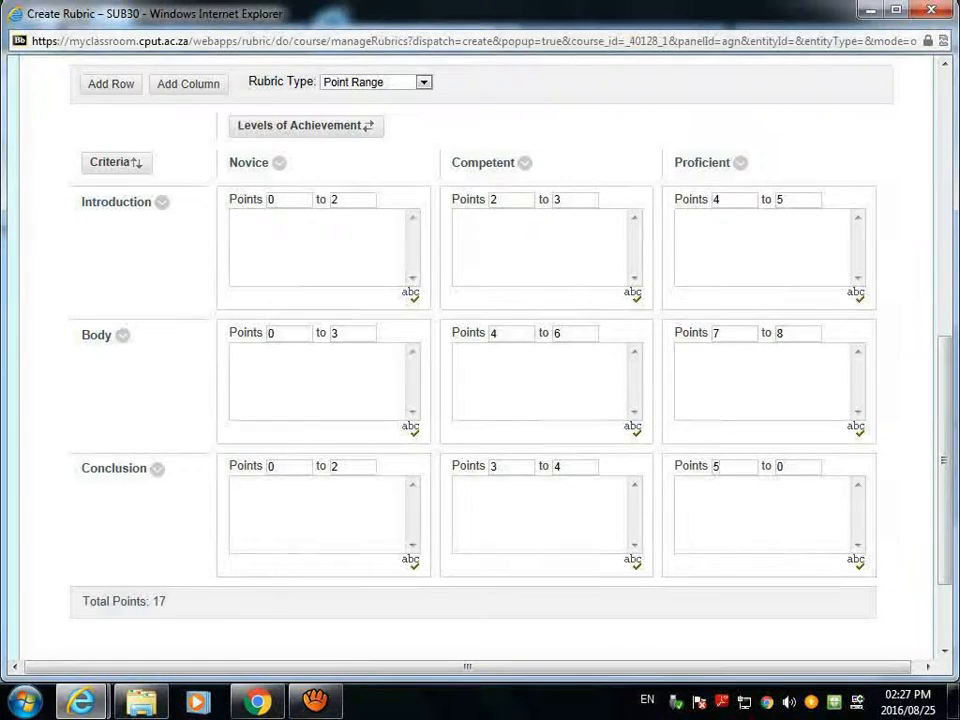
pyautogui.click(784, 466)
pyautogui.press('BackSpace')
pyautogui.write('7')
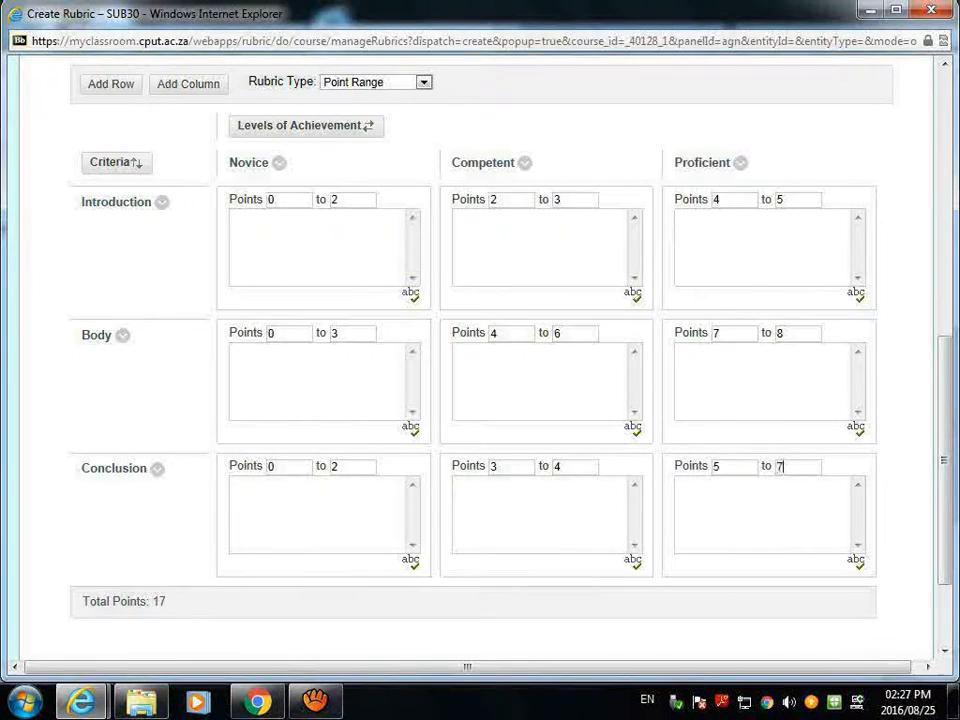
pyautogui.press('Tab')
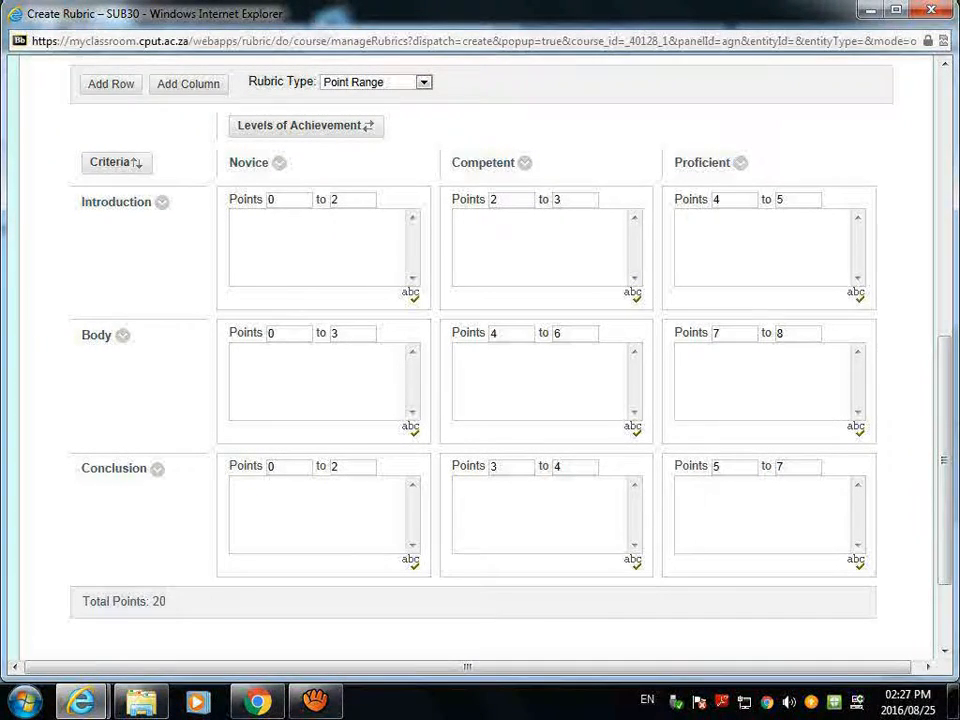
# Enter "No introduction included." as the Novice description for the Introduction criterion.
pyautogui.scroll(-2, 480, 360)
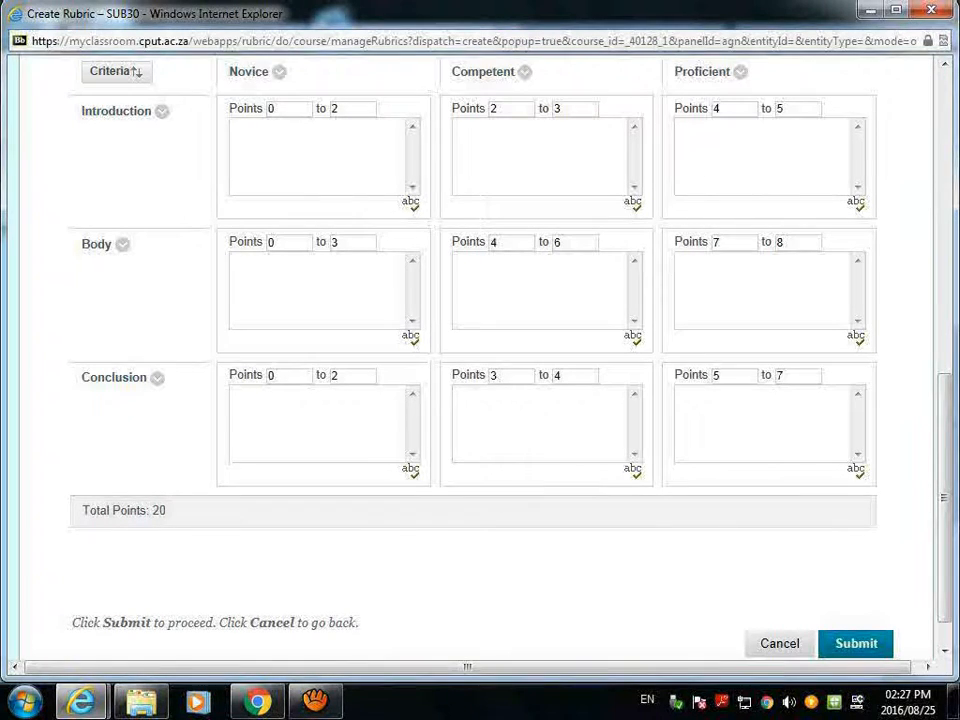
pyautogui.click(745, 150)
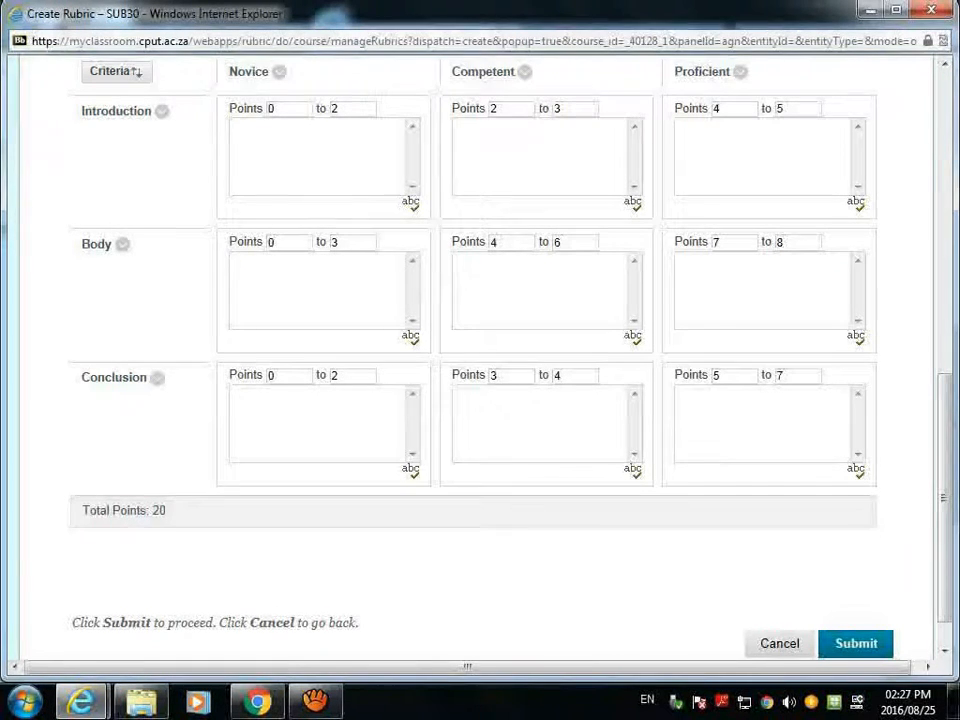
pyautogui.write('No introduction included.')
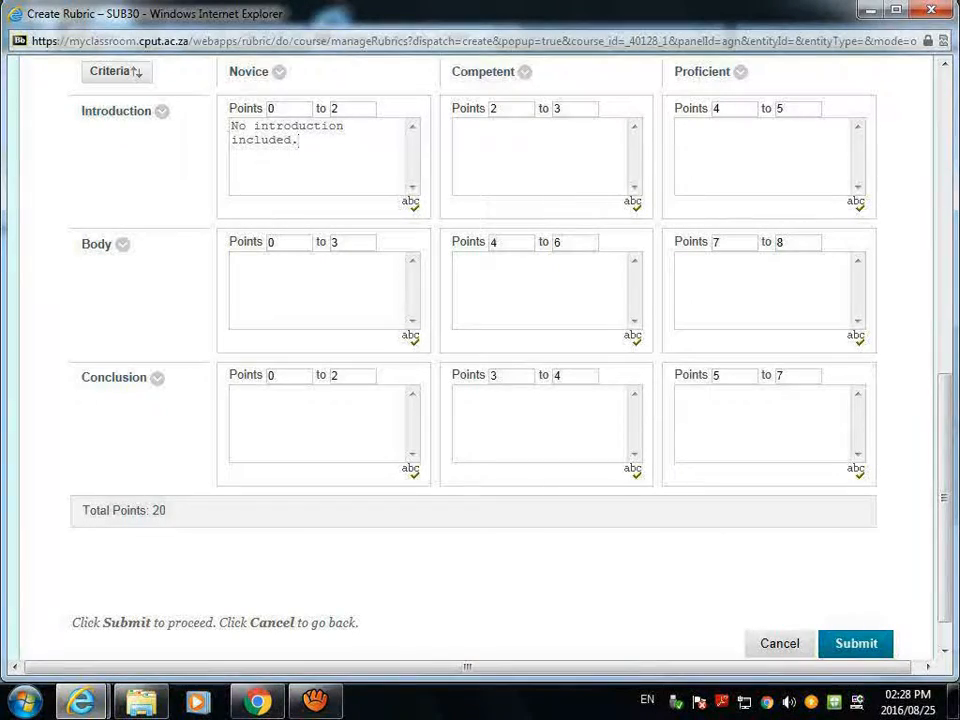
# Submit the rubric and accept assigning its maximum points as the assignment's Points Possible.
pyautogui.scroll(-1, 480, 360)
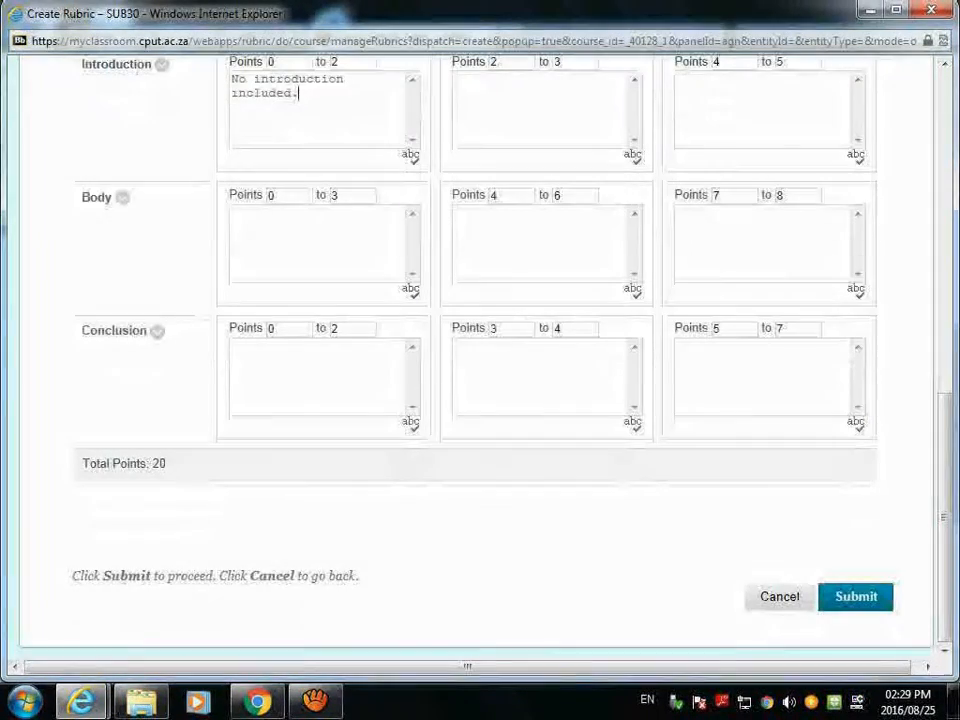
pyautogui.click(855, 597)
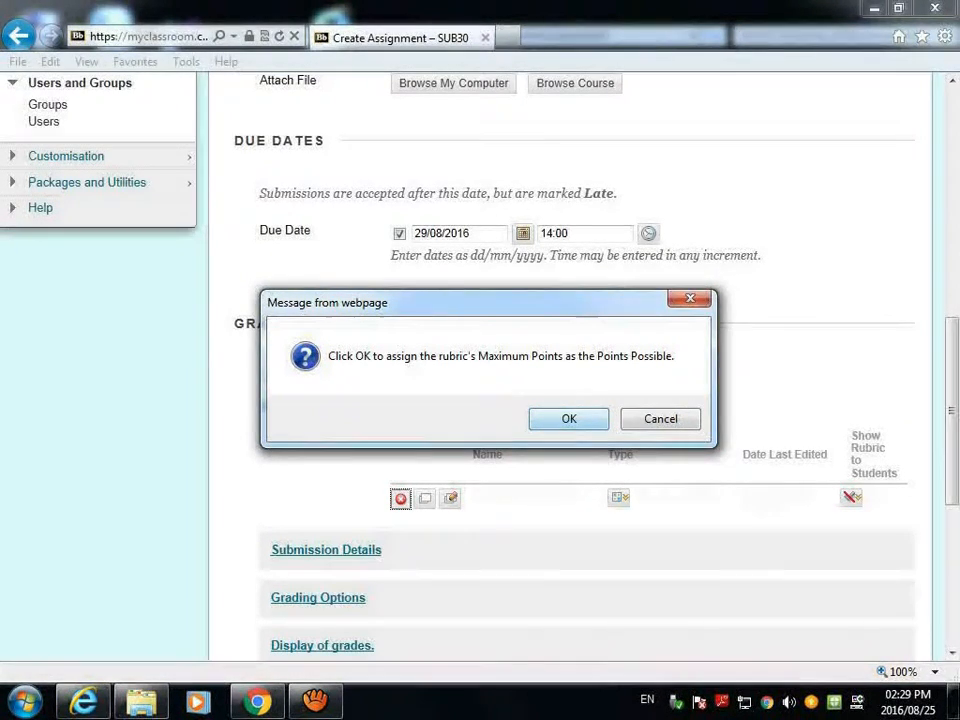
pyautogui.press('Return')
# Preview the associated Assignment 1 Rubric, close the preview, and set Show Rubric to Students to Yes (With Rubric Scores).
pyautogui.scroll(-1, 560, 400)
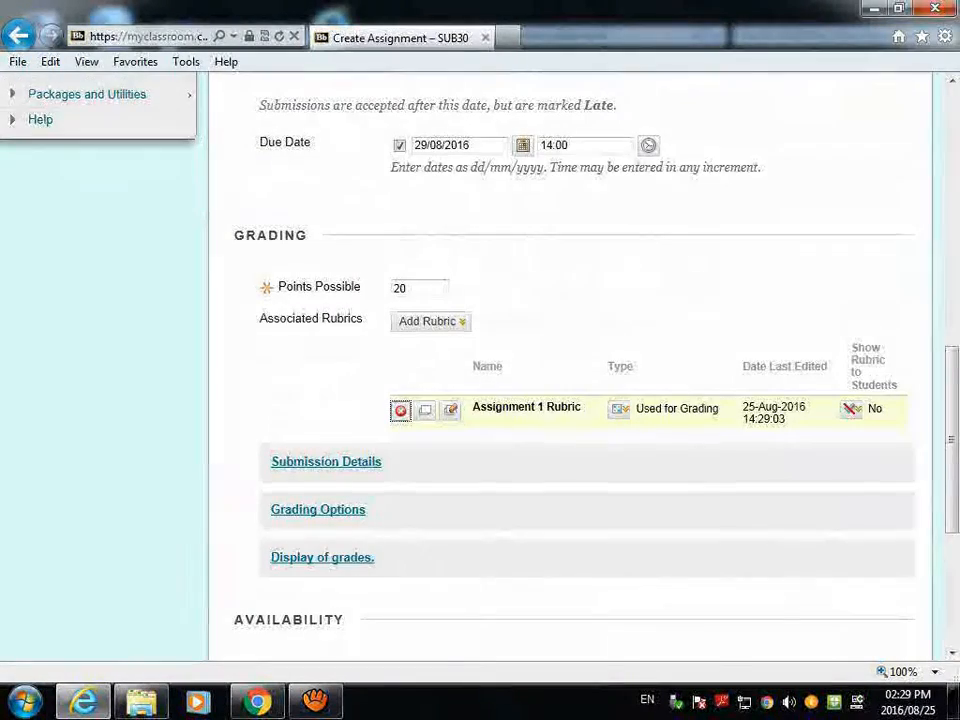
pyautogui.scroll(-1, 560, 400)
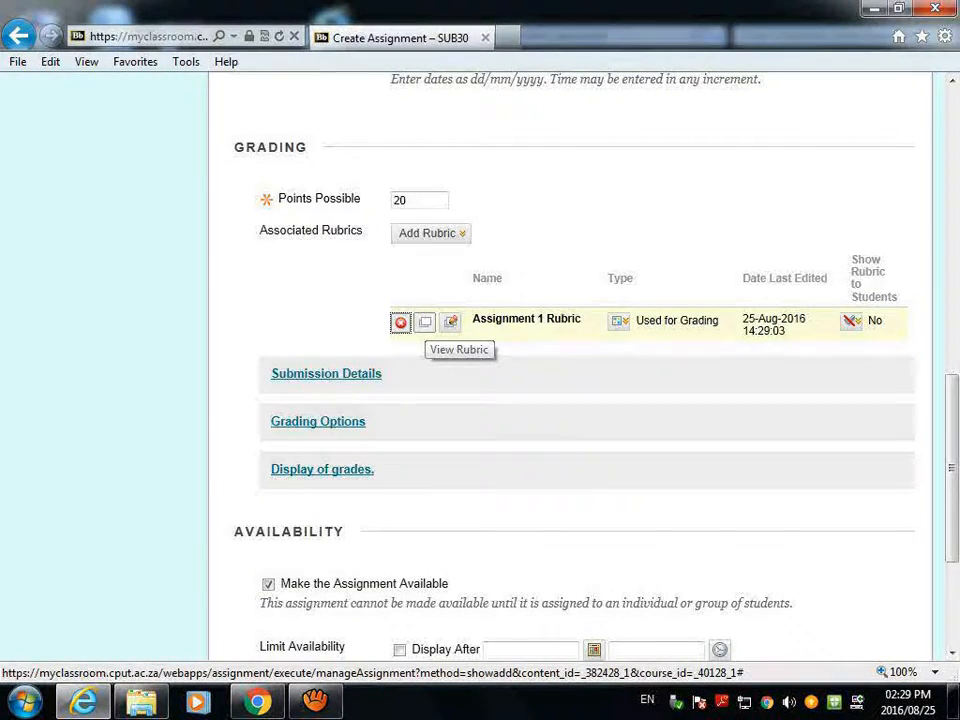
pyautogui.click(425, 322)
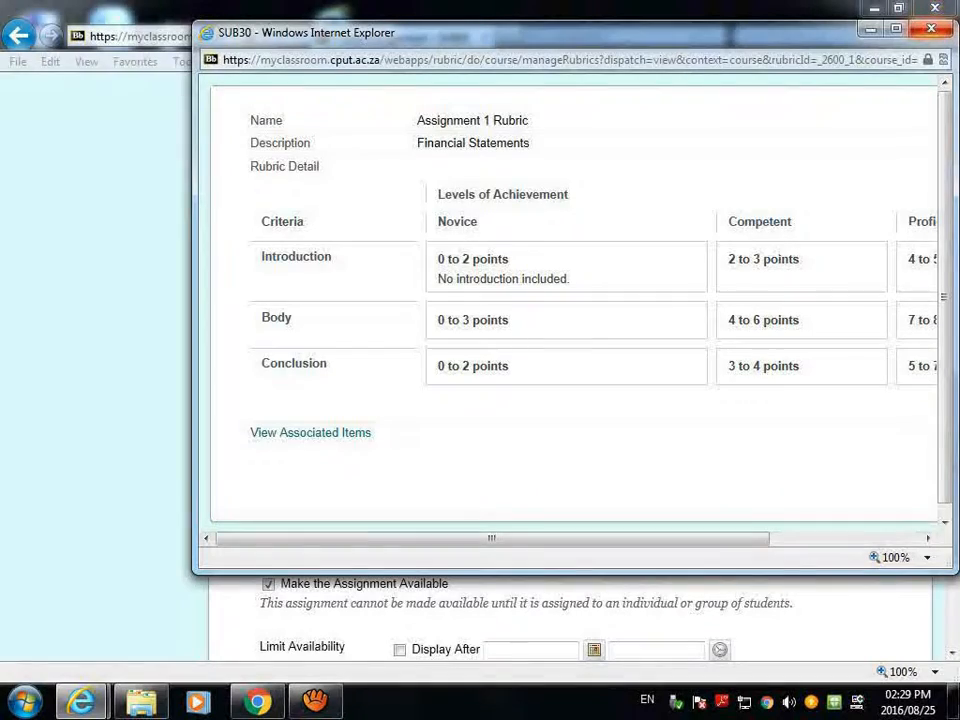
pyautogui.click(931, 28)
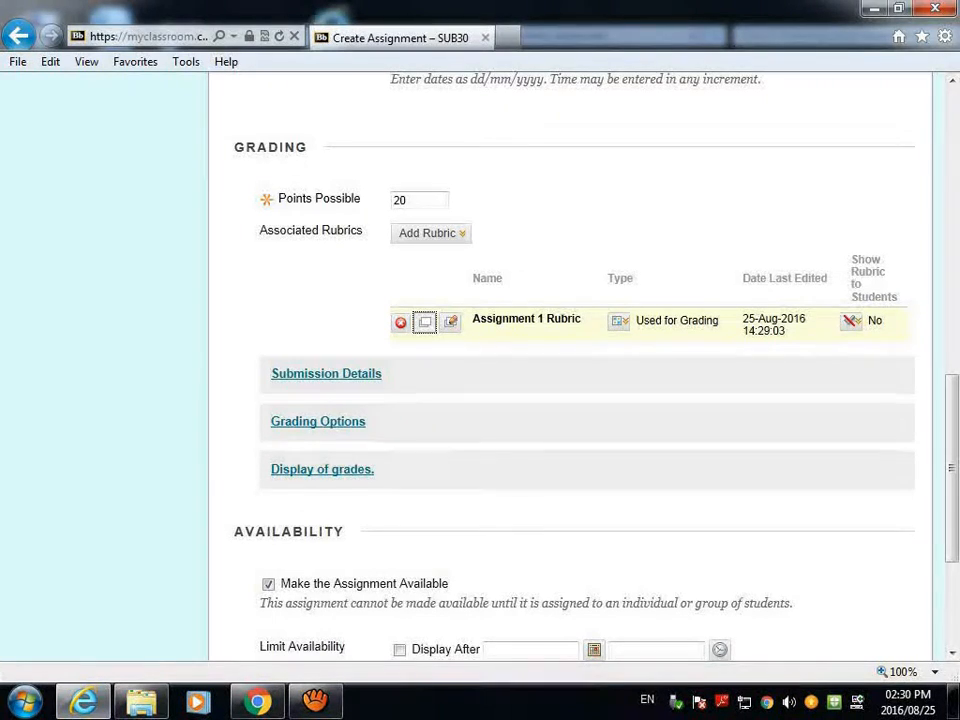
pyautogui.click(849, 321)
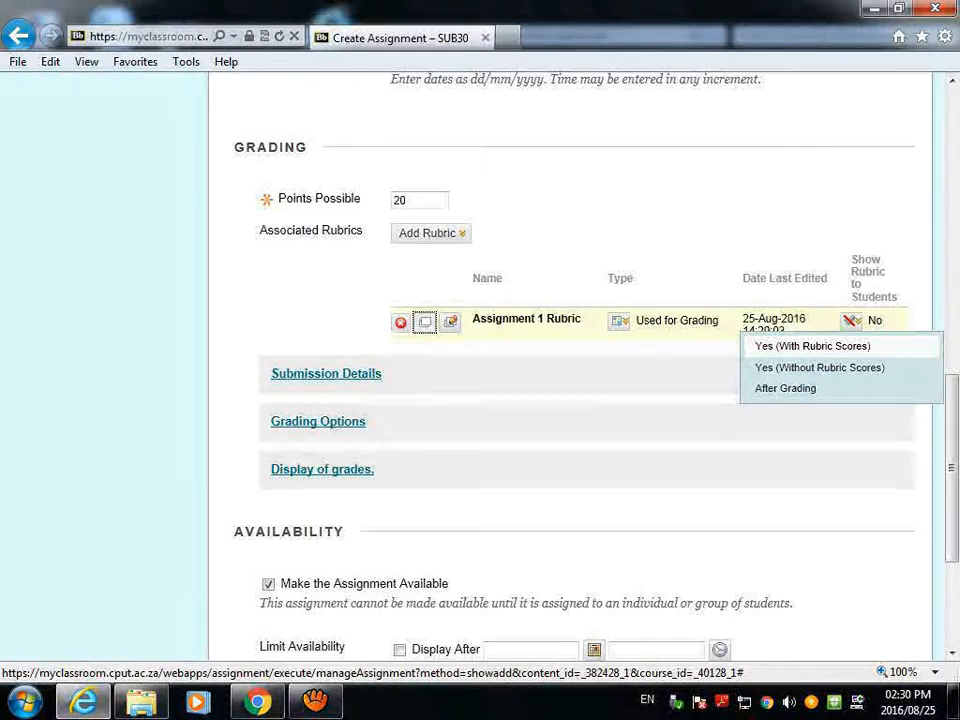
pyautogui.click(812, 346)
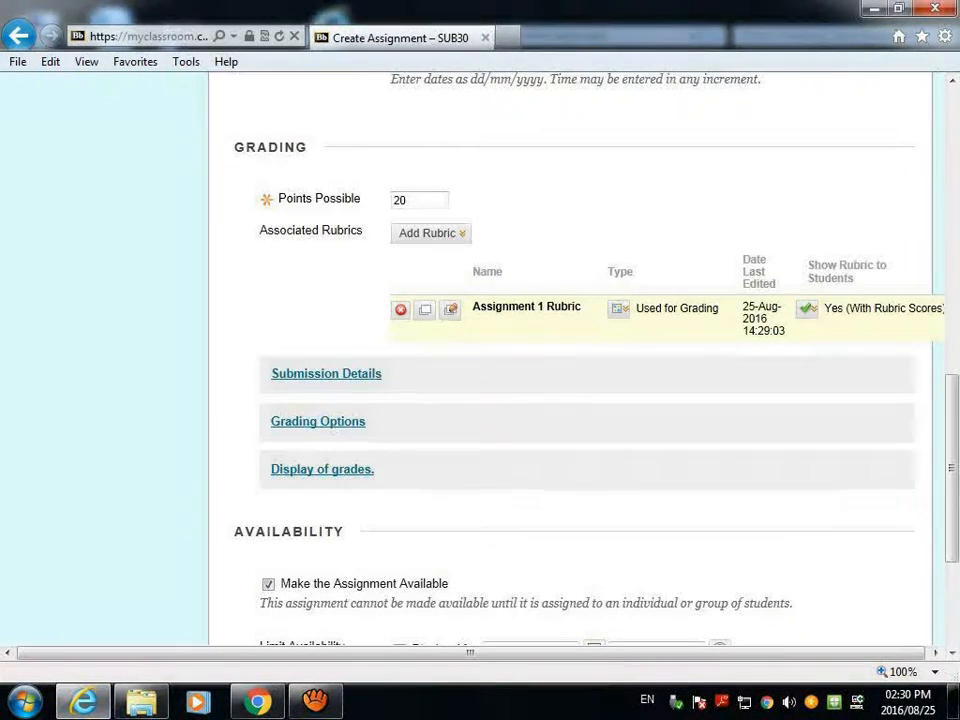
# In the submission details, set the assignment type to Group Submission and add Assignment 1 Group to the selected items.
pyautogui.scroll(-2, 575, 360)
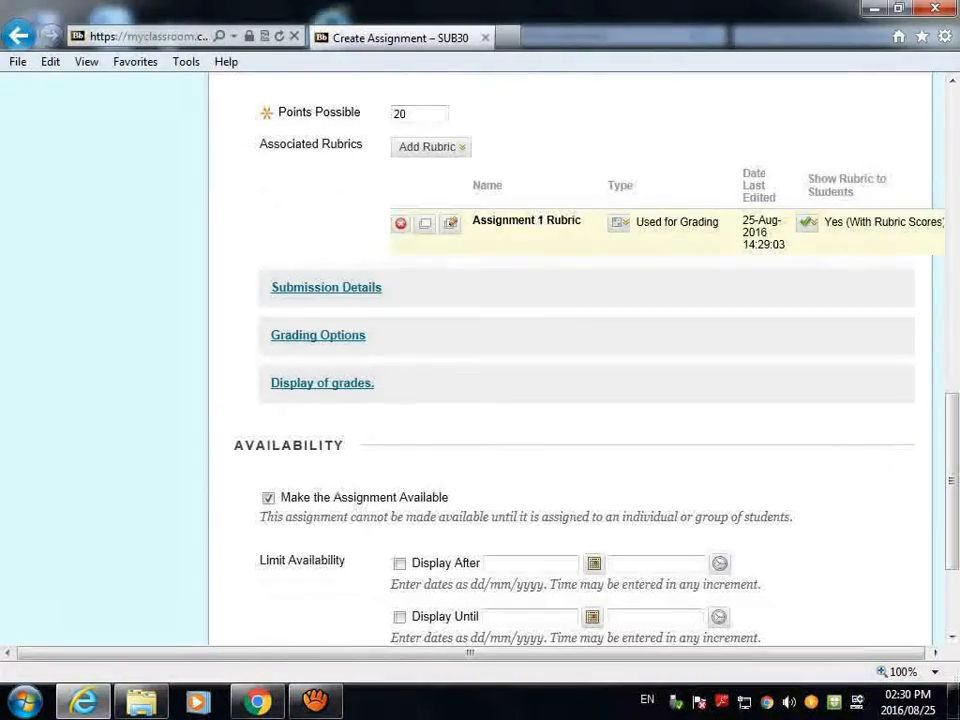
pyautogui.click(326, 288)
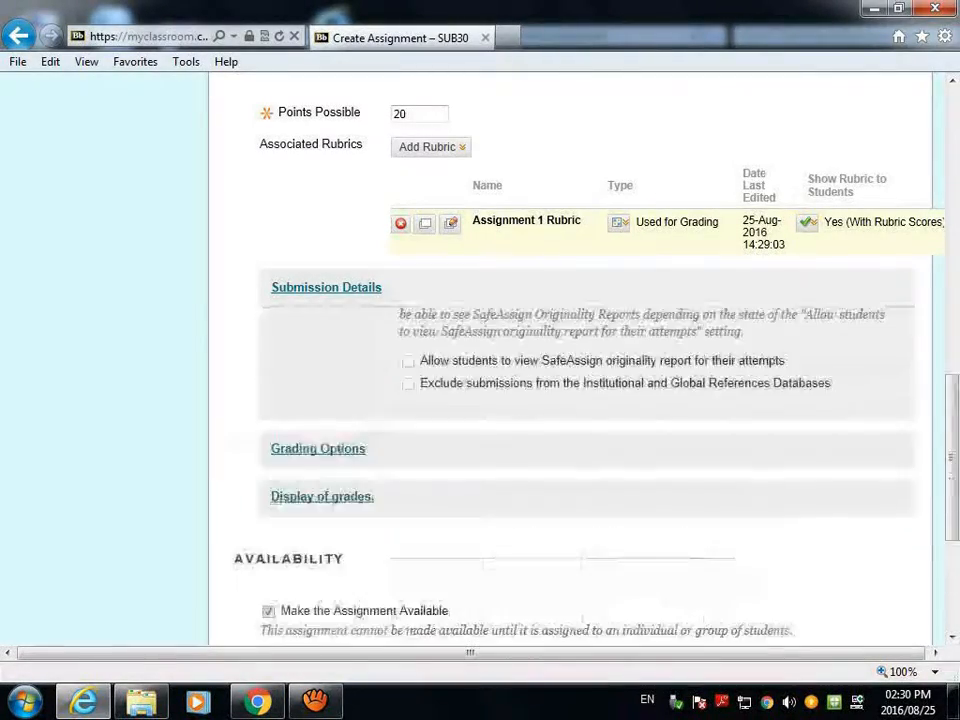
pyautogui.scroll(-1, 575, 360)
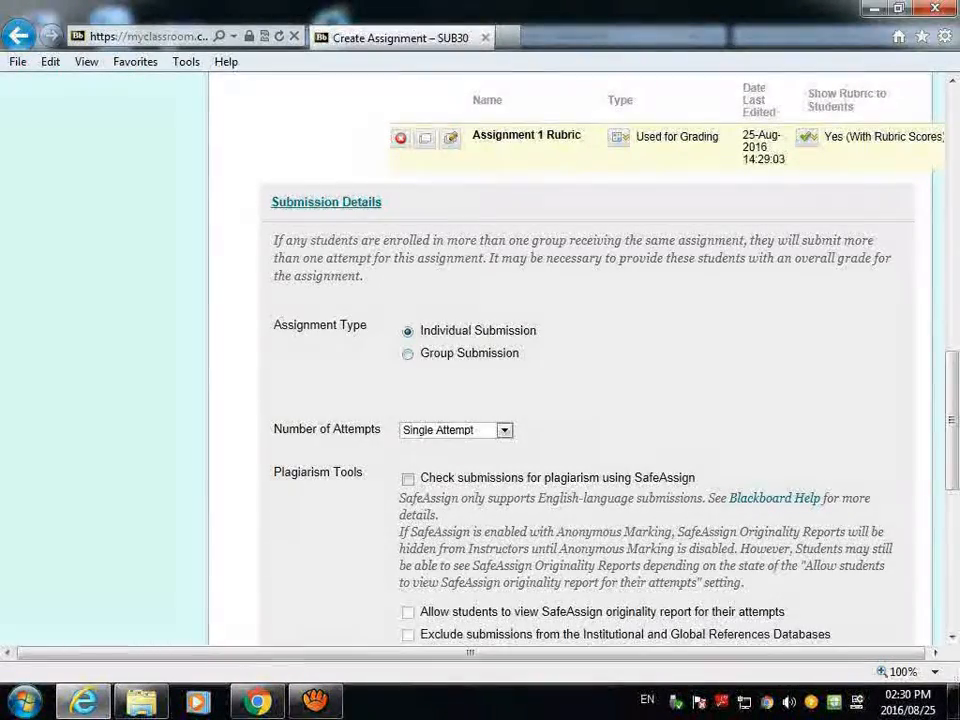
pyautogui.click(407, 353)
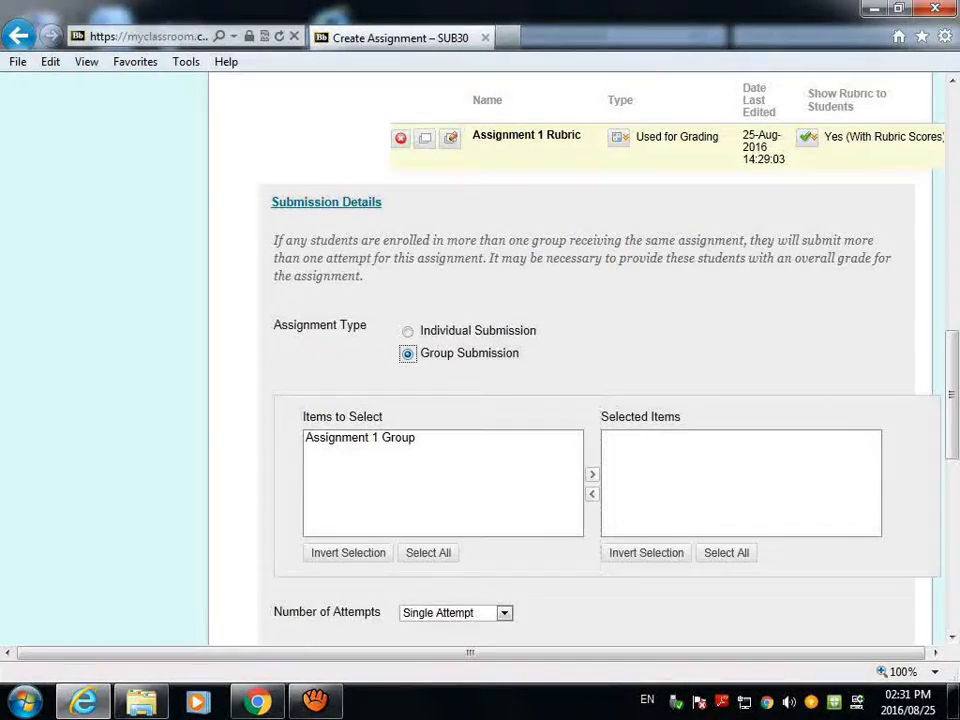
pyautogui.scroll(-1, 570, 400)
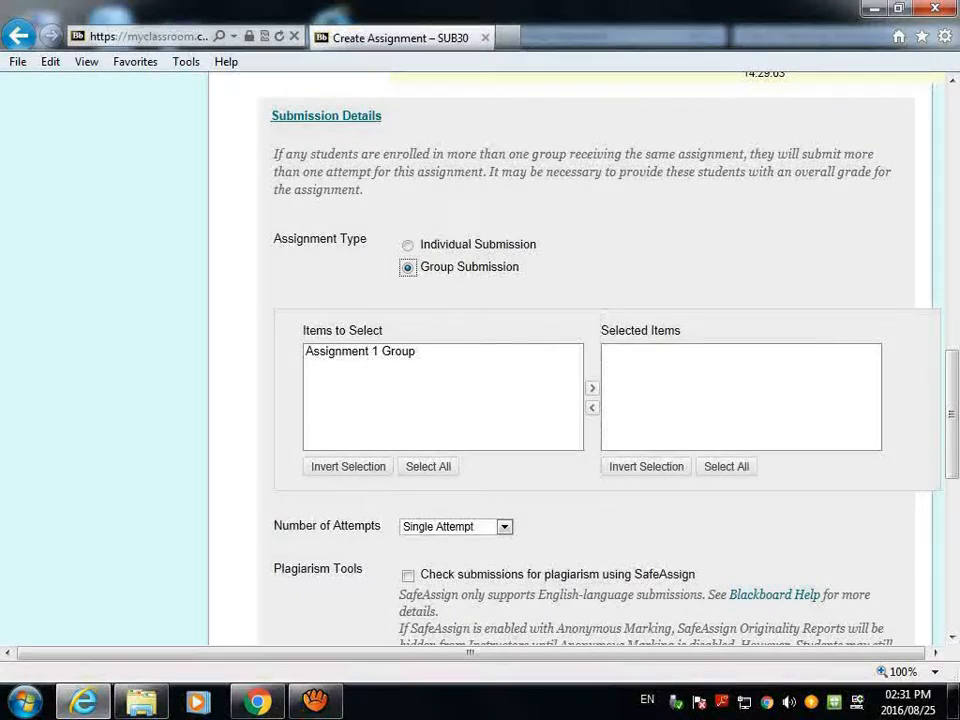
pyautogui.click(360, 351)
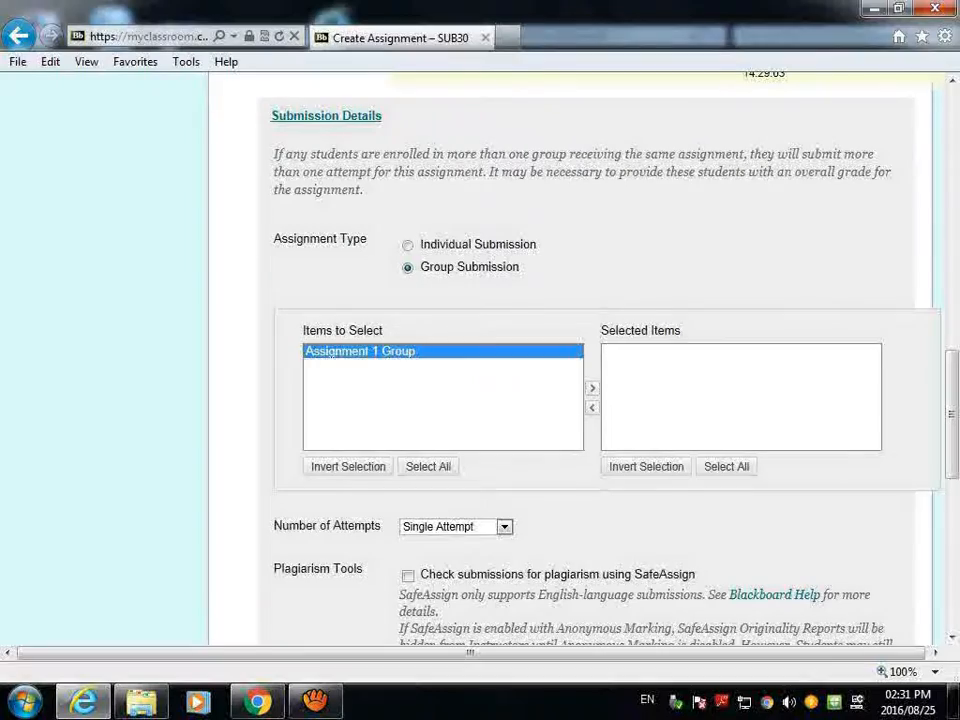
pyautogui.click(592, 388)
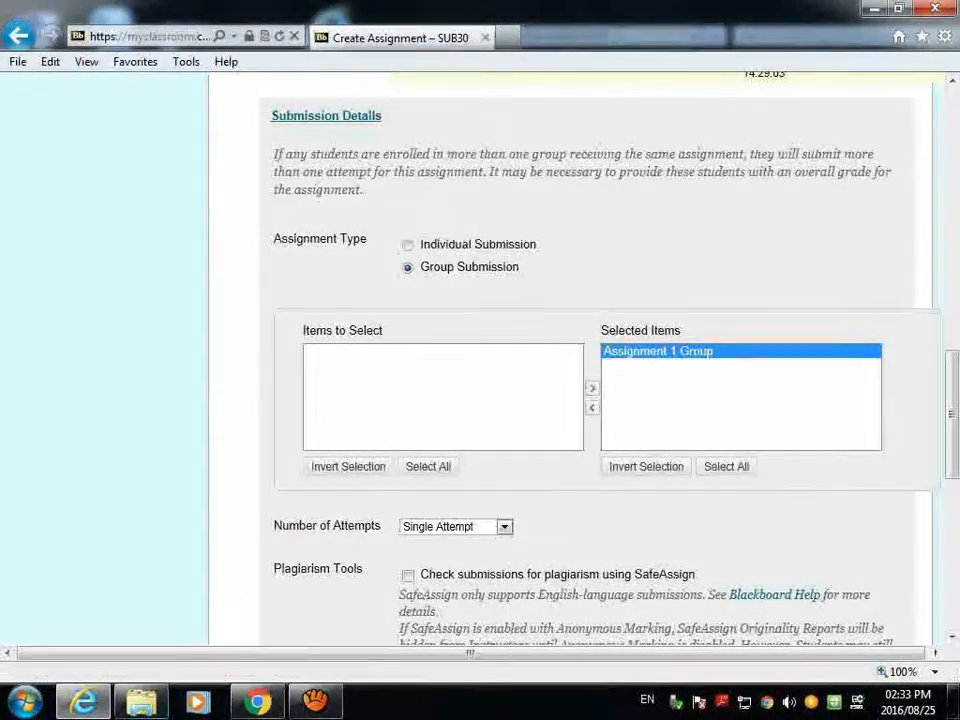
# Open the choices for the assignment's Number of Attempts.
pyautogui.scroll(-5, 570, 360)
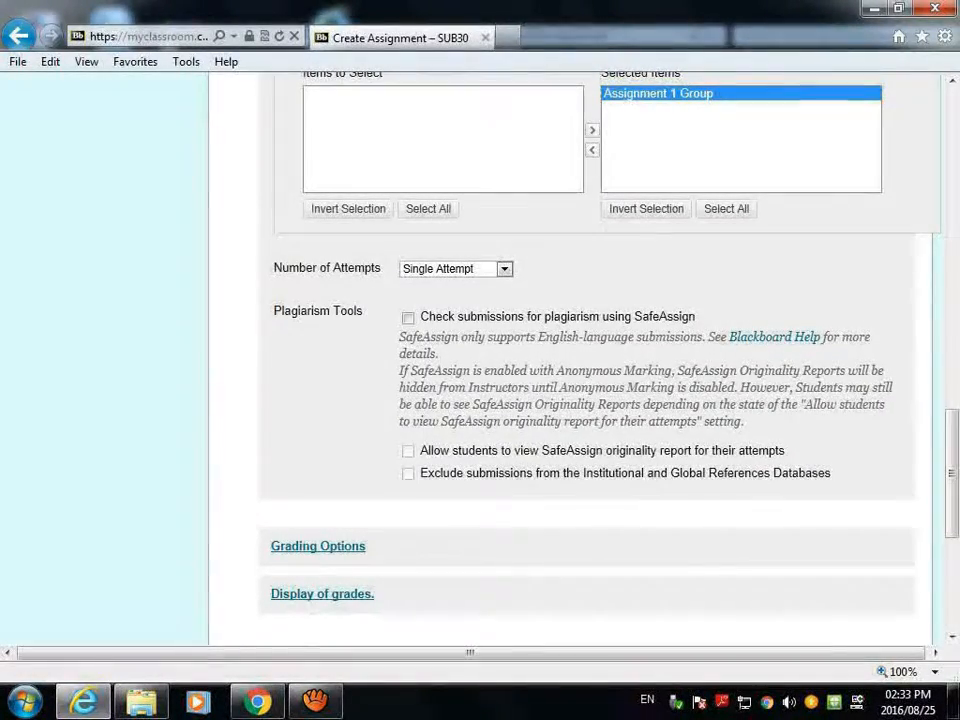
pyautogui.click(504, 269)
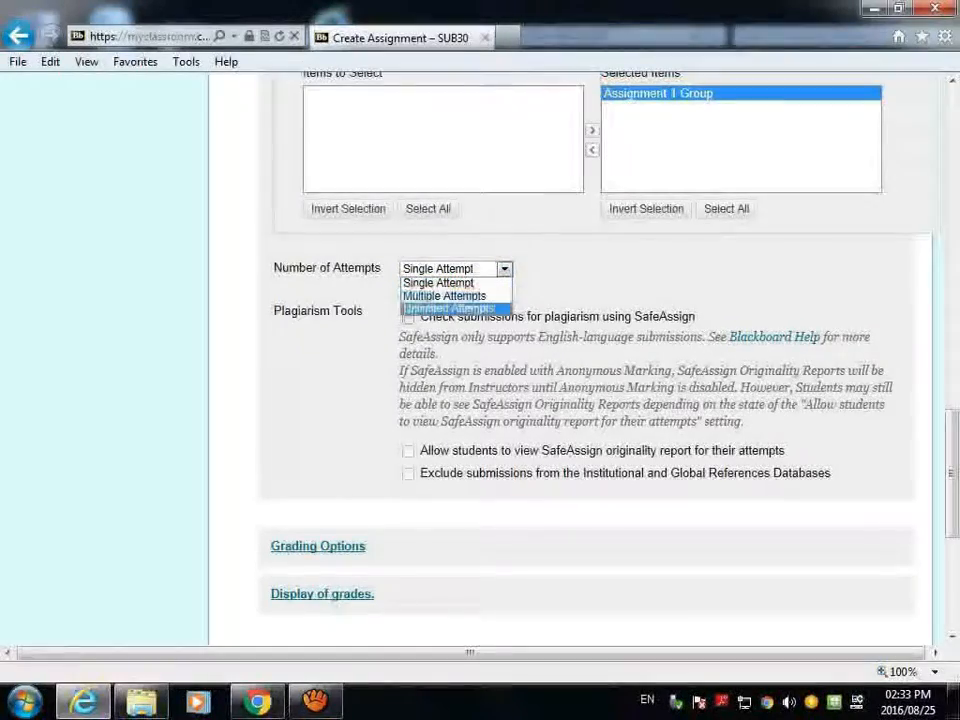